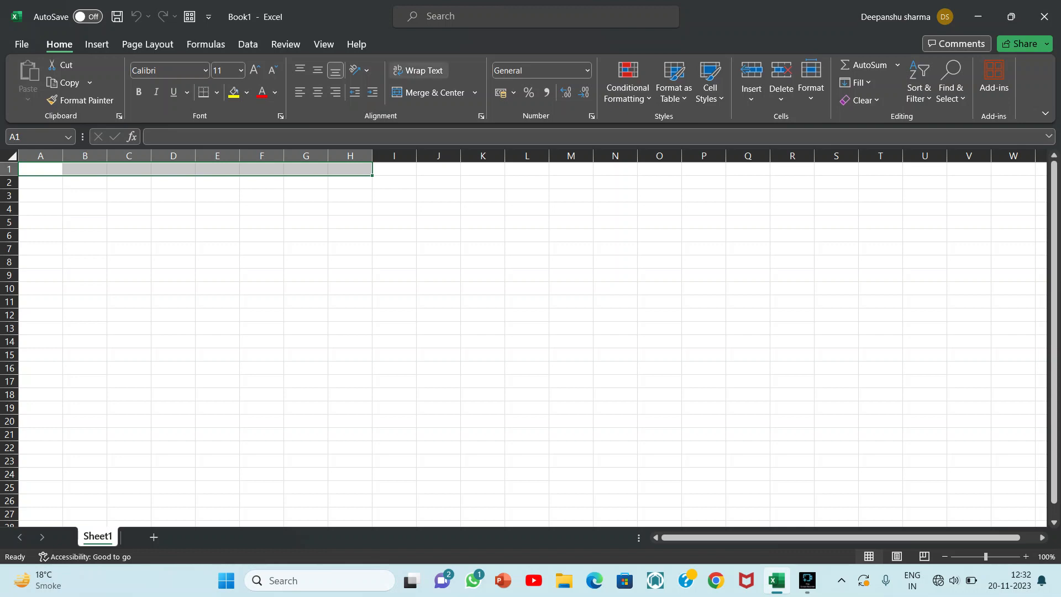
- Merge and center cells A1 to H1 into a single title cell
left_click(428, 93)
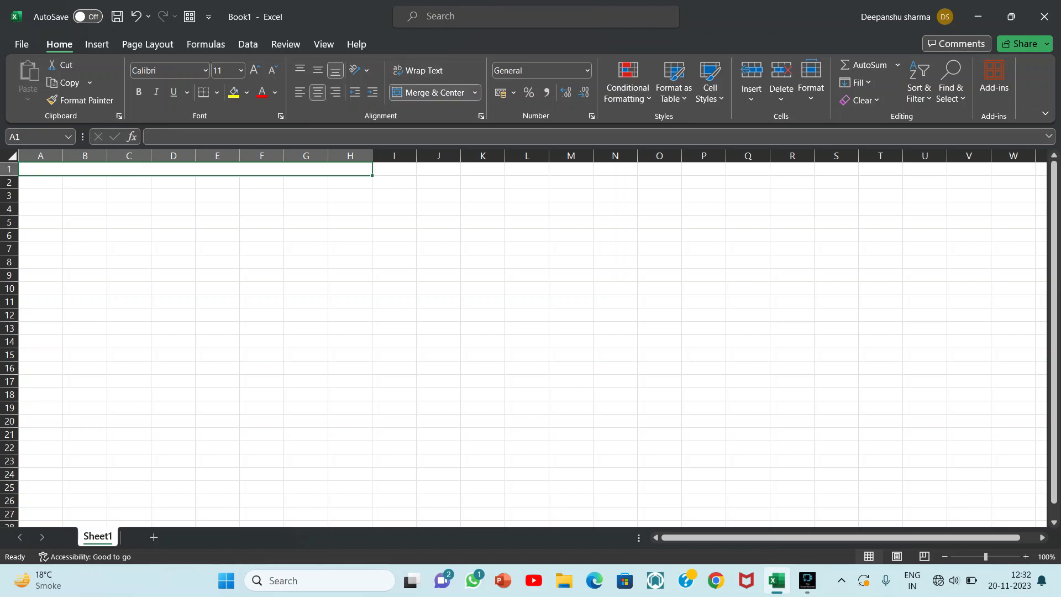
double_click(61, 169)
type("S")
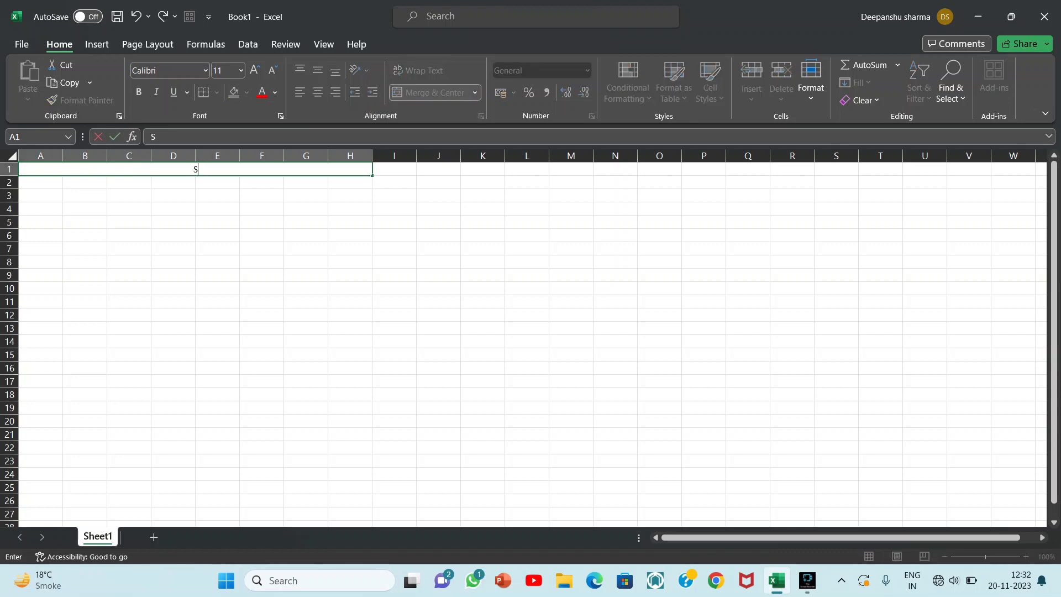
left_click(193, 170)
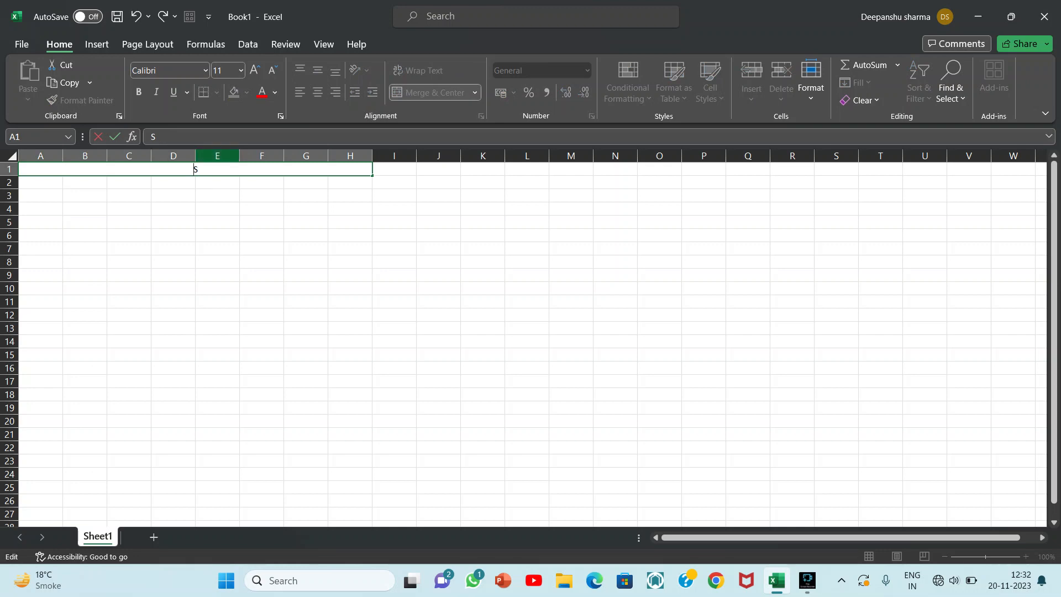
type("heet")
key("BackSpace")
key("BackSpace")
key("BackSpace")
key("BackSpace")
key("BackSpace")
- Enter the title "Hotel Bill" in the merged cell of row 1
type("Hoa")
key("BackSpace")
type("e")
key("BackSpace")
type("tel Bo")
key("BackSpace")
type("ill")
key("Return")
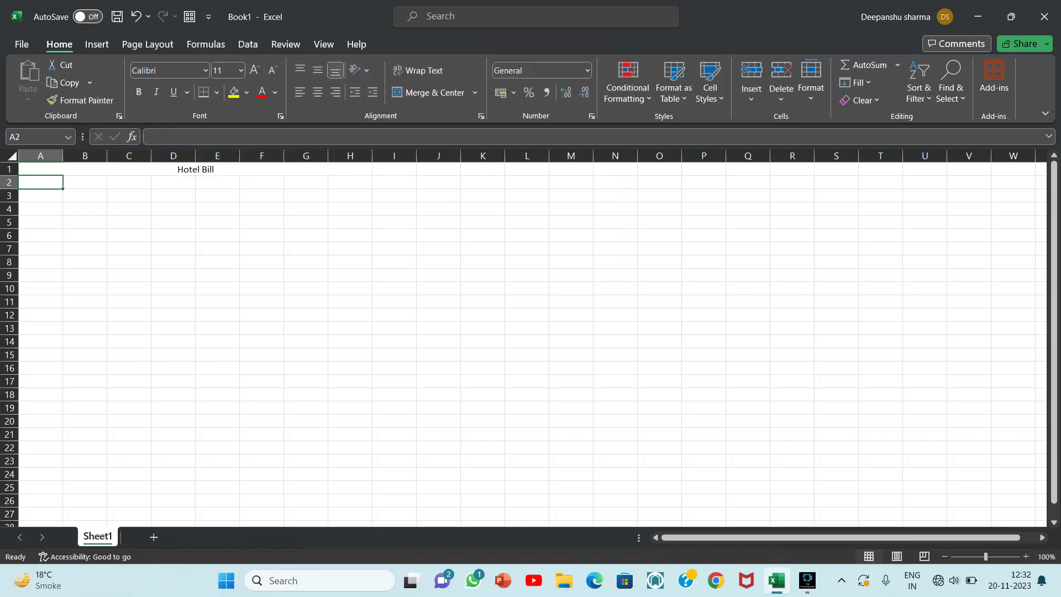
- Enter the column heading "Room no." in cell A2
type("Room nu")
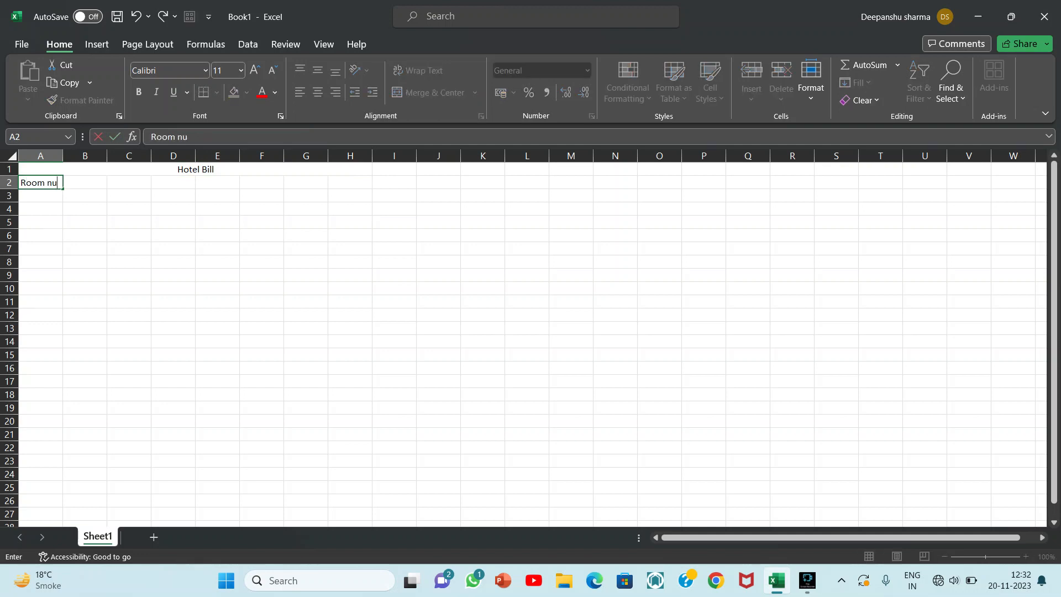
key("BackSpace")
type("oom no.")
key("Tab")
- Enter the heading "Customer Name" in cell B2 and widen column B to fit it
type("C")
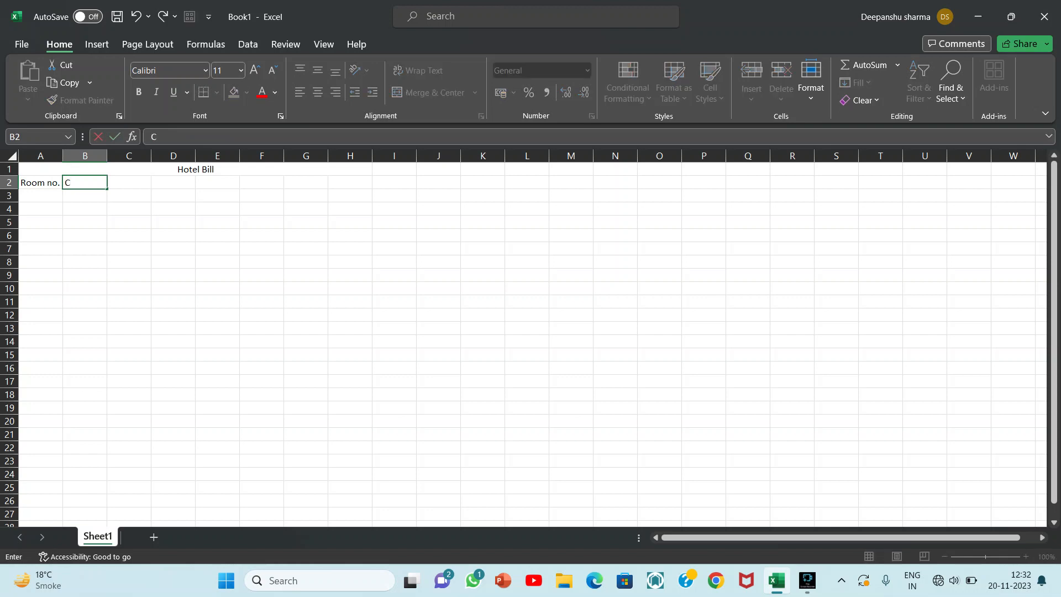
type("ustomer Name")
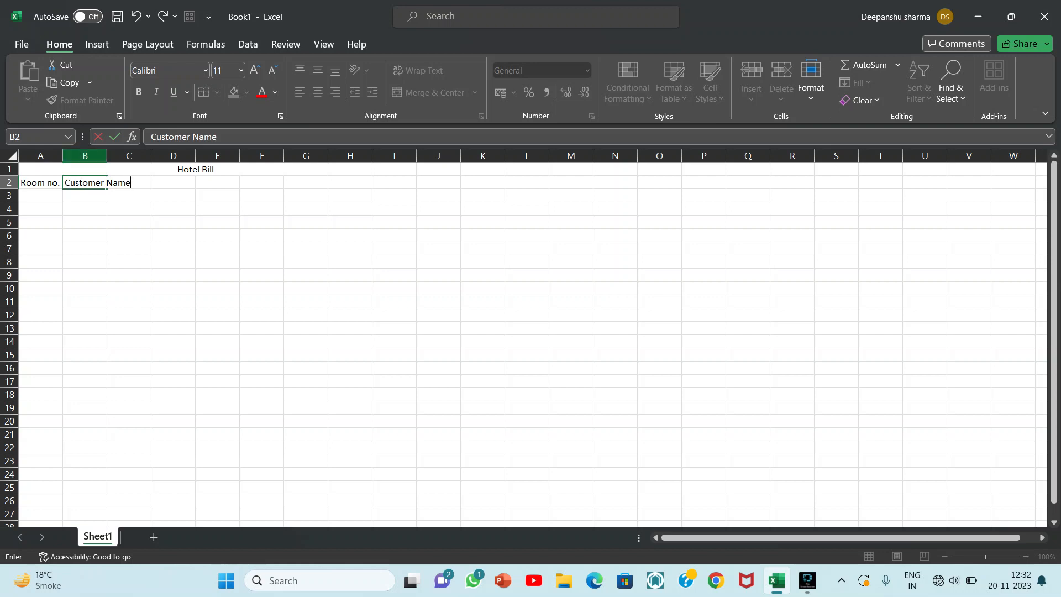
left_click(85, 156)
left_click_drag(107, 156, 139, 156)
- Enter the column heading "Add" in cell C2
left_click(161, 182)
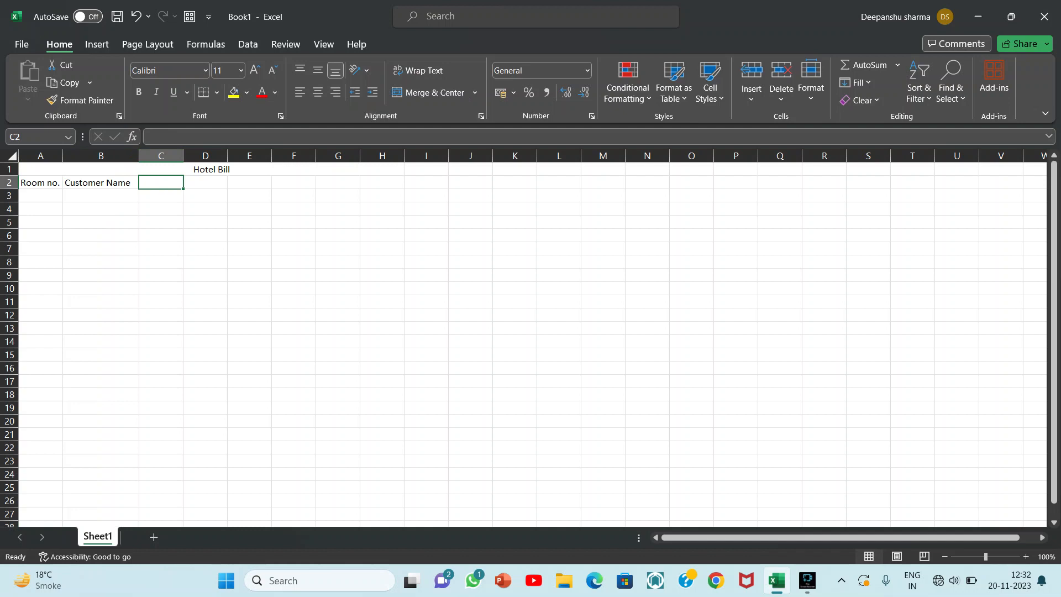
type("Add")
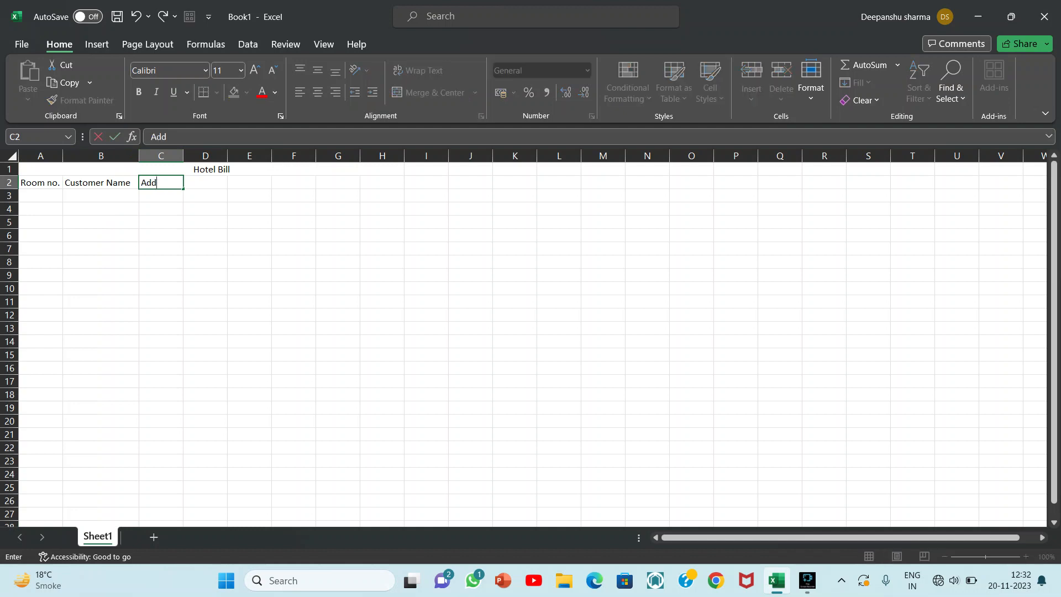
left_click(206, 196)
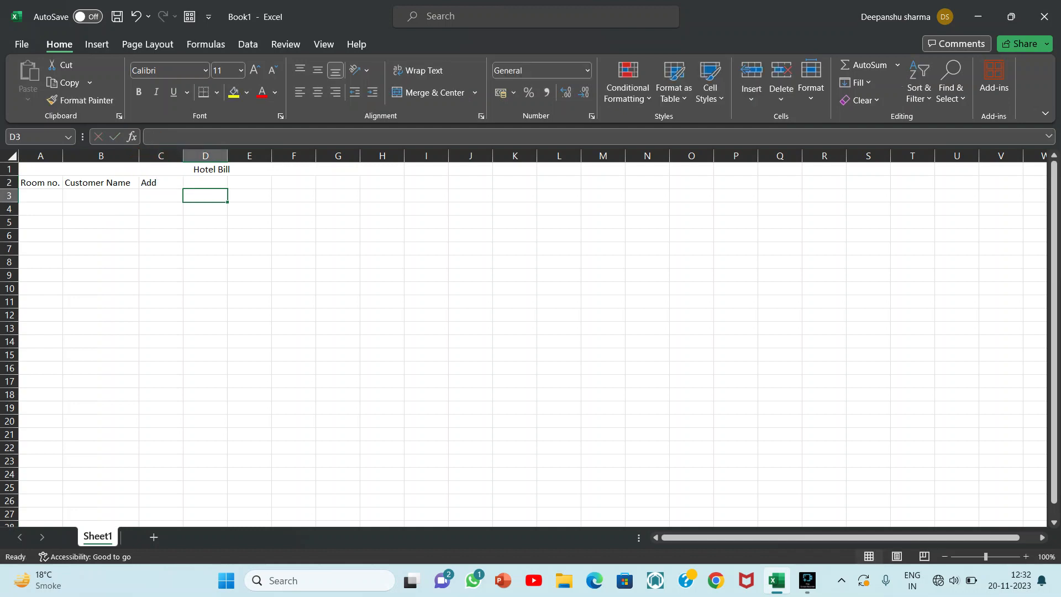
- Enter the heading "Hotel Name" in cell D2 and widen column D to fit it
left_click(205, 182)
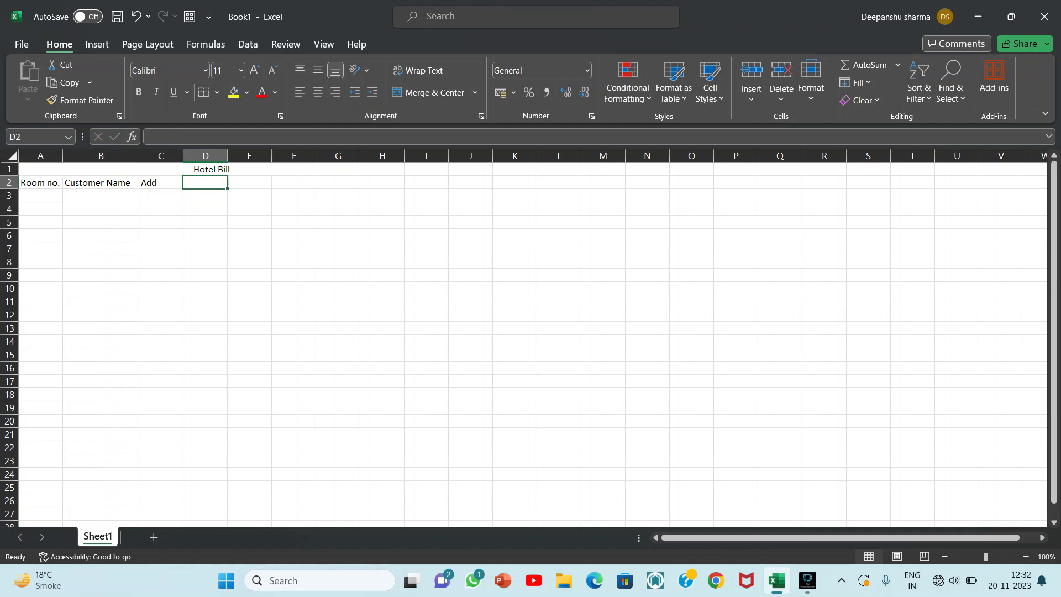
type("Hote")
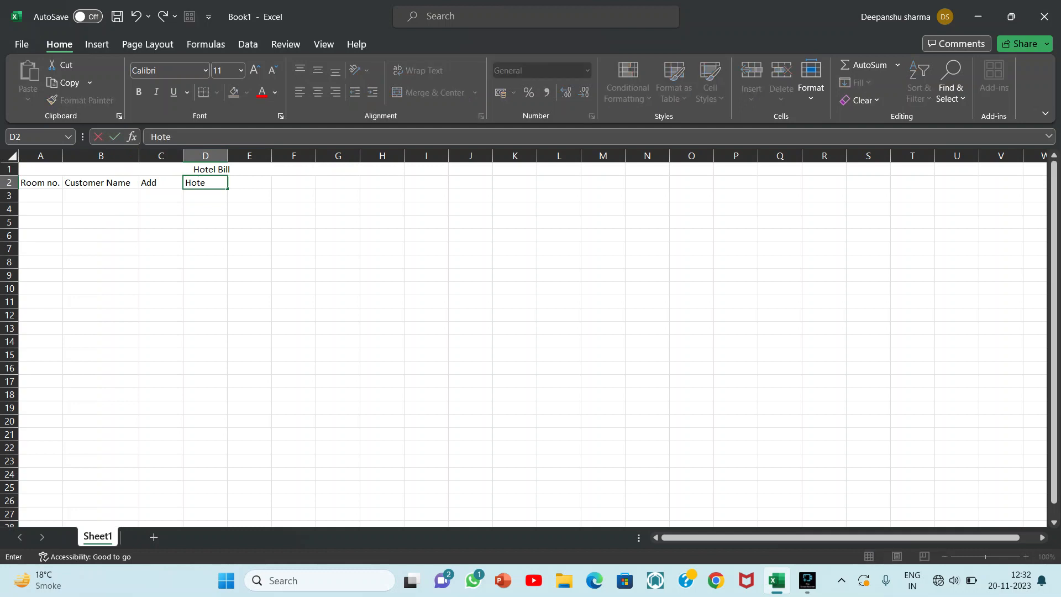
type("l n")
key("BackSpace")
key("BackSpace")
type("Name")
left_click(205, 155)
left_click_drag(227, 155, 238, 155)
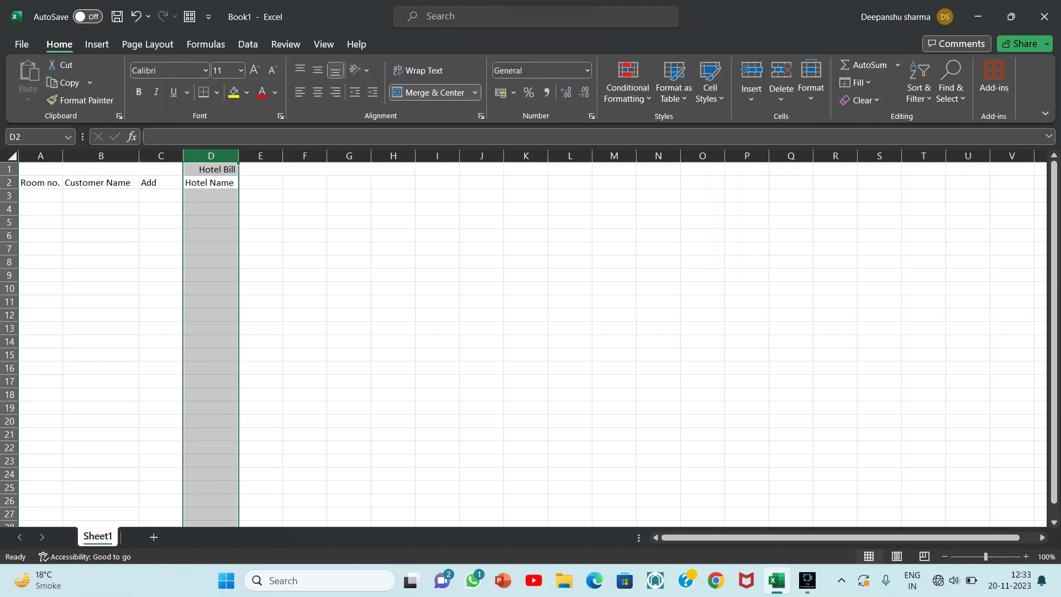
- Enter the heading "Advance Bill" in cell E2 and fit the width of column E to it
left_click(261, 182)
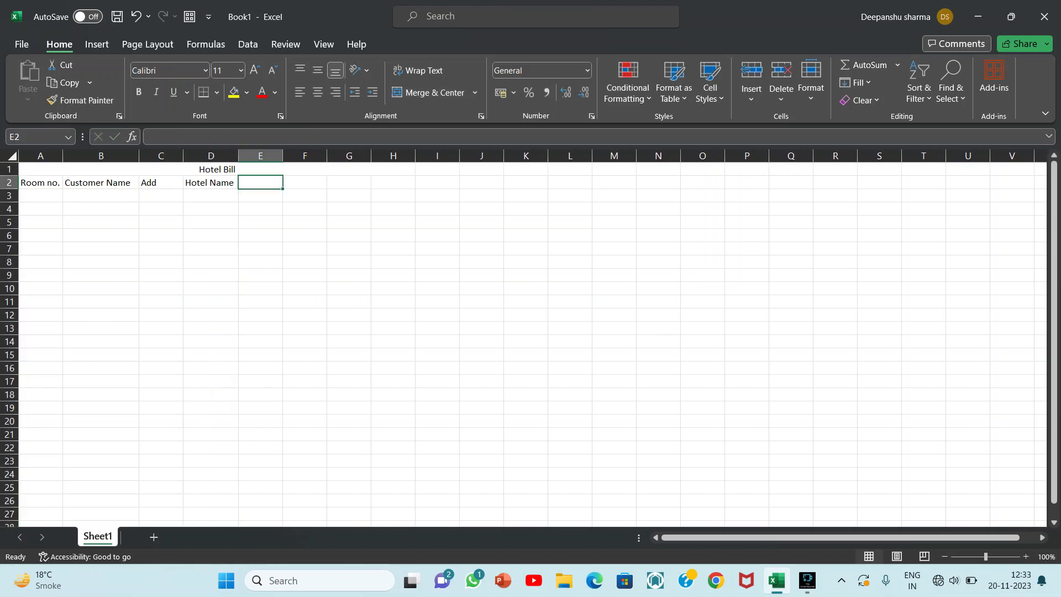
type("Add")
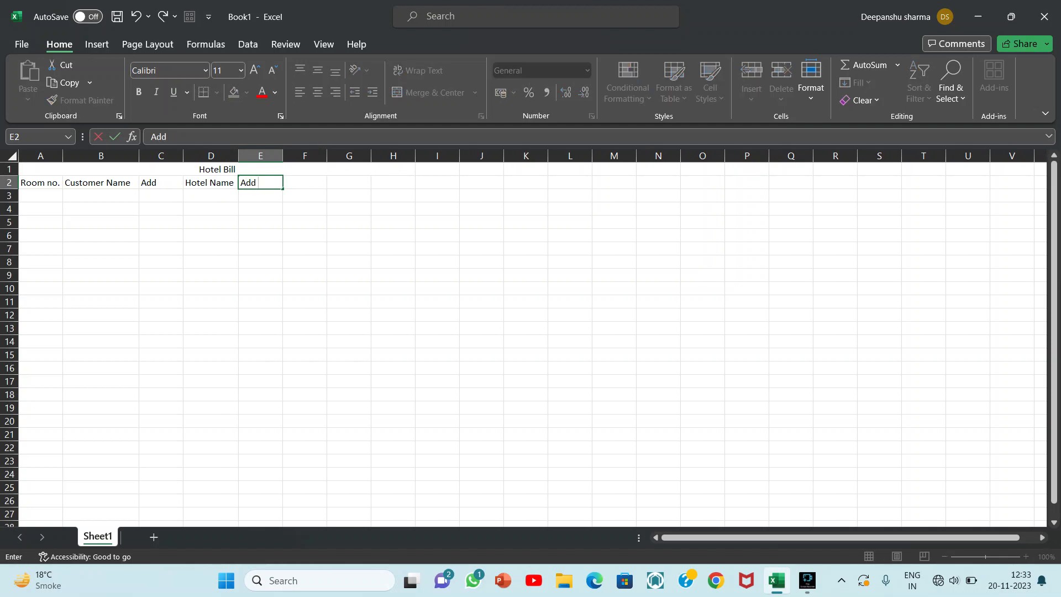
key("BackSpace")
key("BackSpace")
type("vance")
type("Bill")
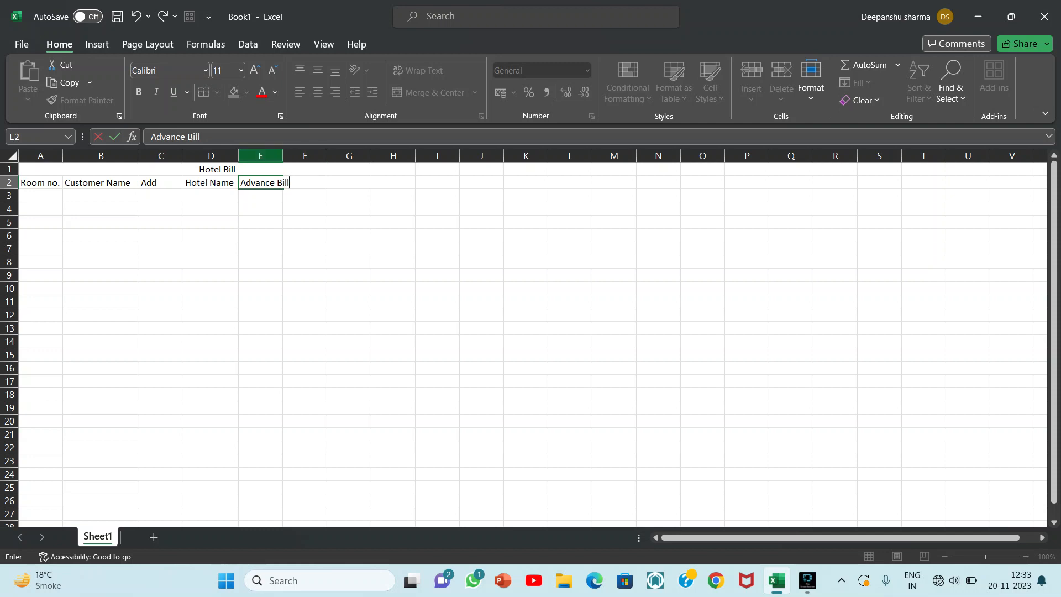
double_click(282, 156)
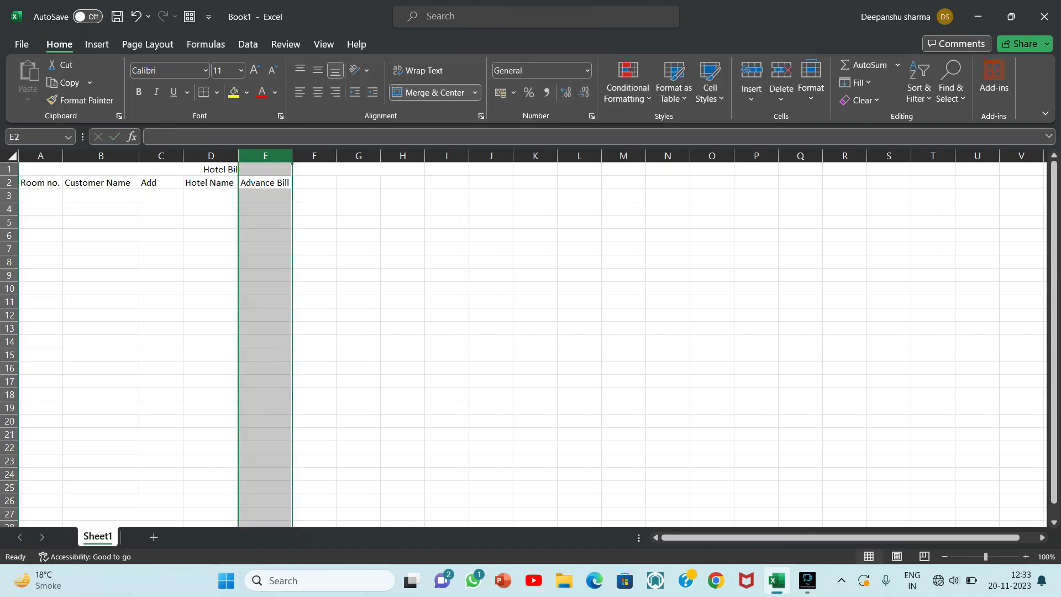
- Enter the heading "Coming Date" in cell F2 and widen column F to fit it
left_click(314, 182)
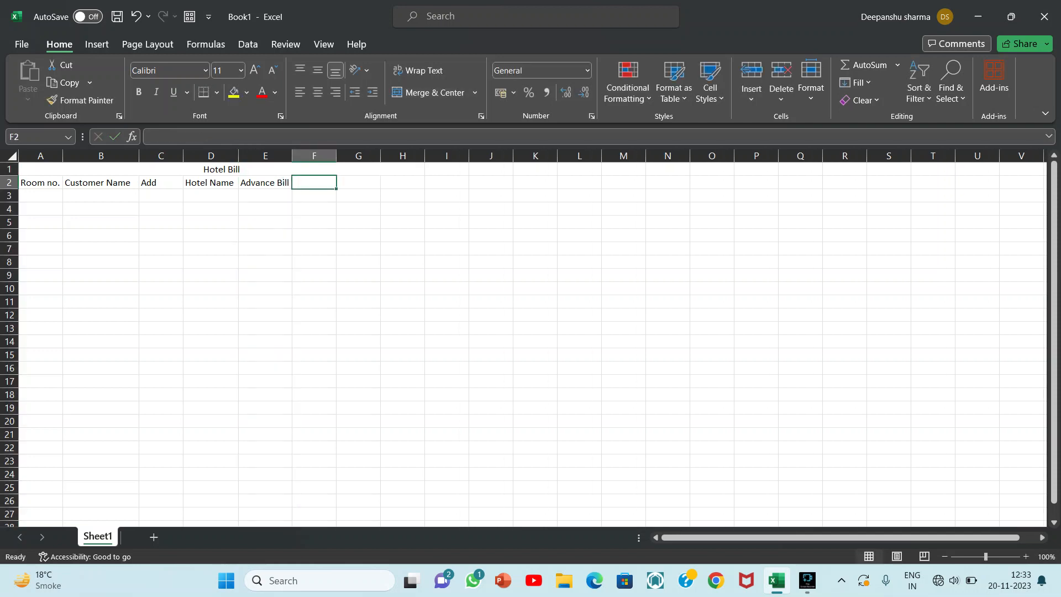
type("Coming")
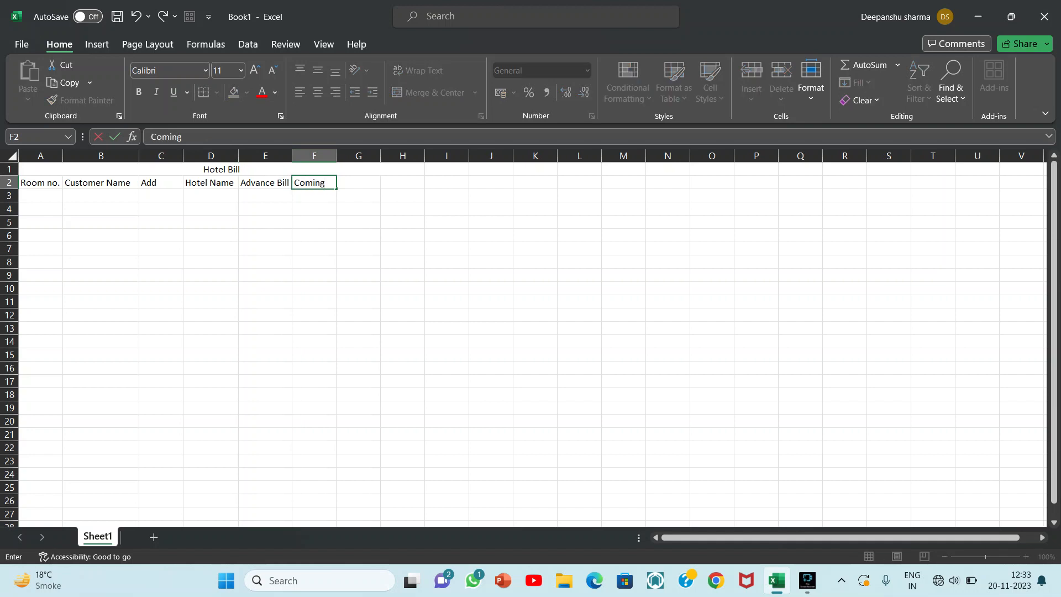
type(" Date")
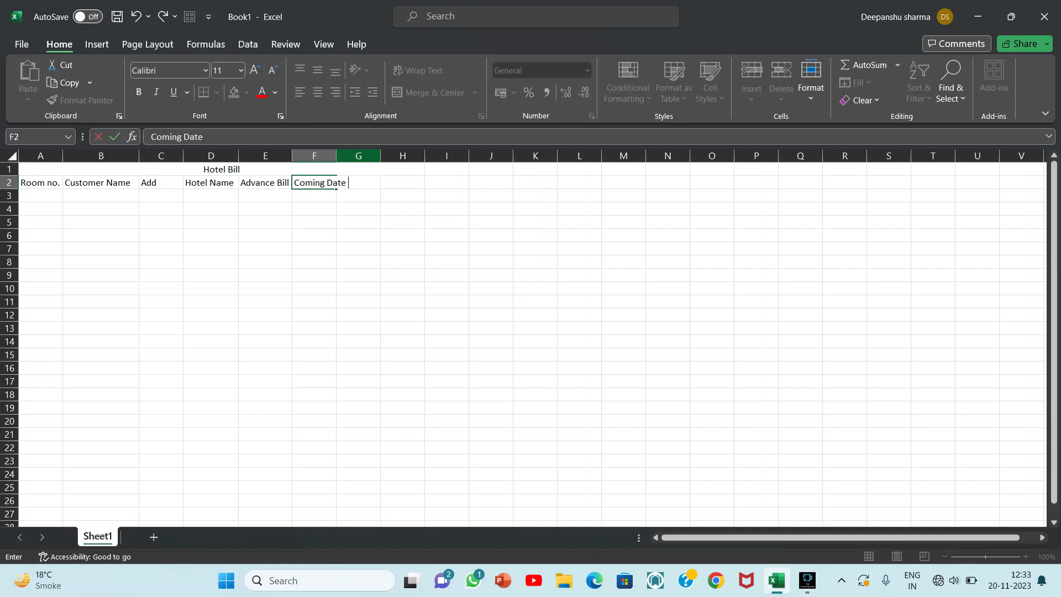
left_click(337, 165)
left_click_drag(337, 156, 360, 157)
- Enter the column heading "Go date" in cell G2
left_click(382, 182)
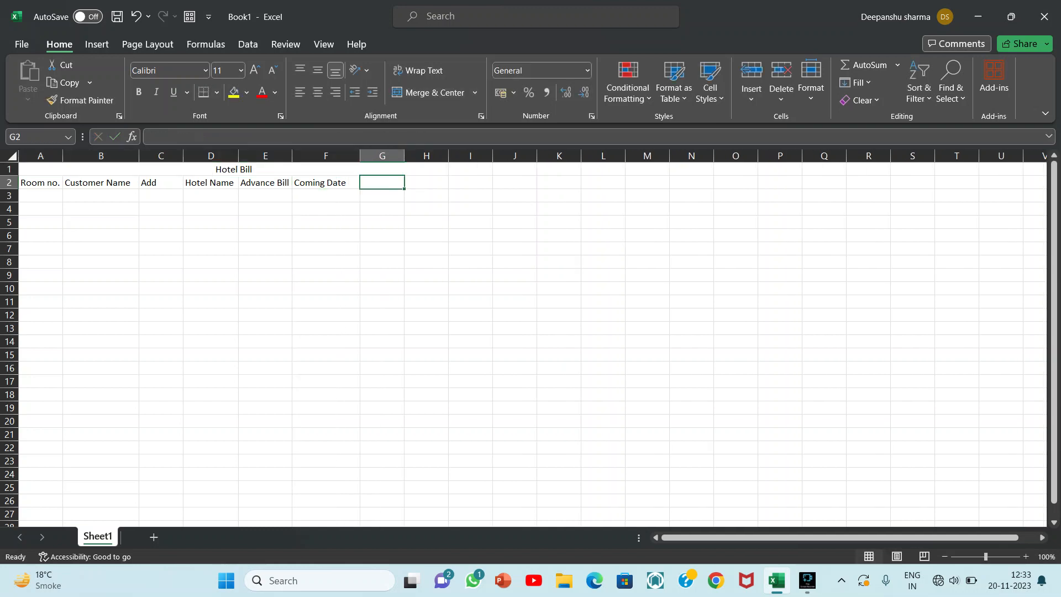
type("Go day")
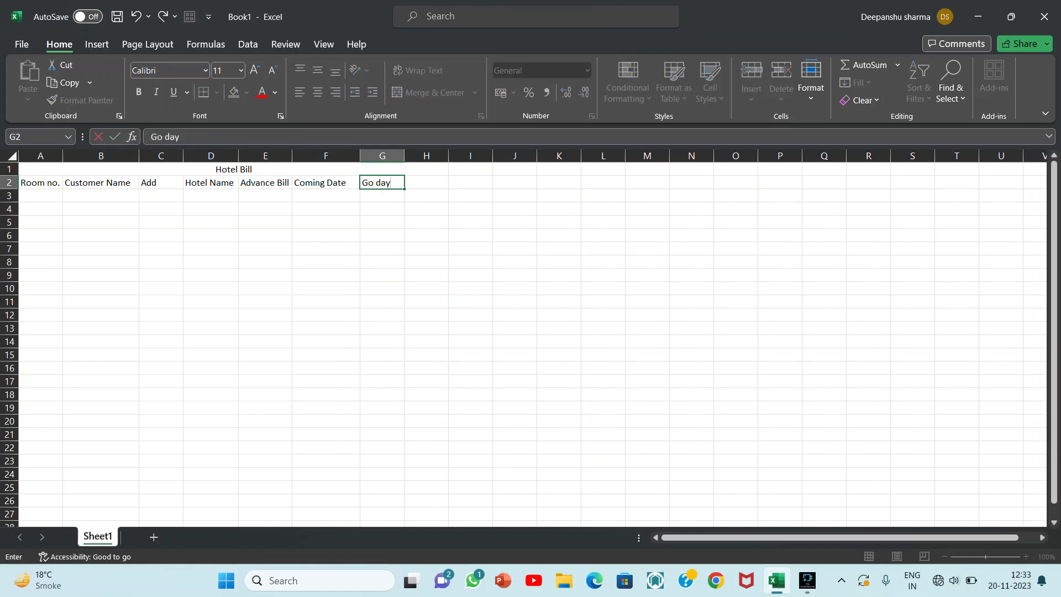
key("BackSpace")
type("te")
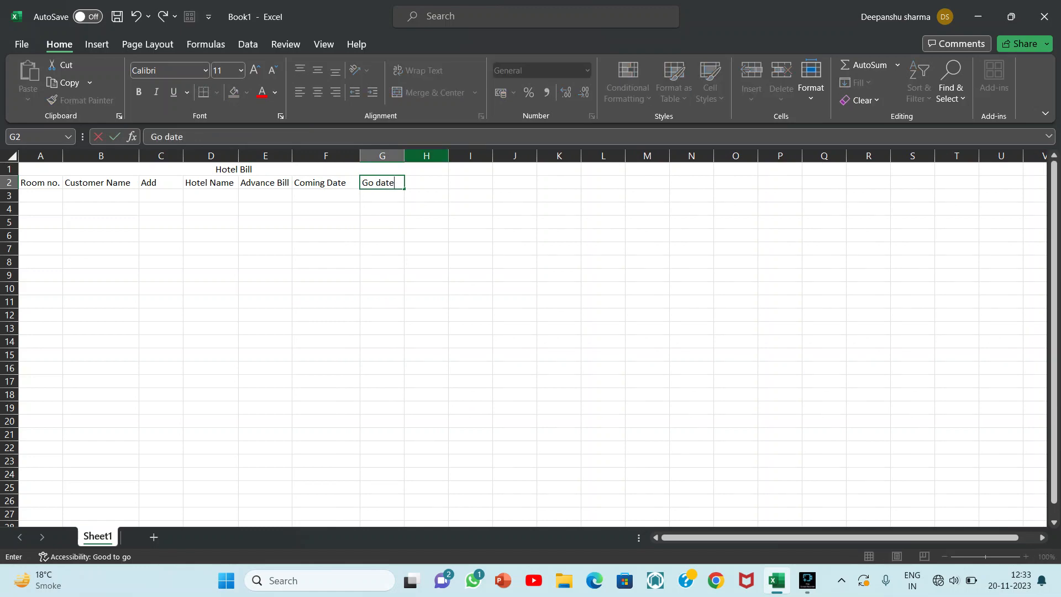
key("Tab")
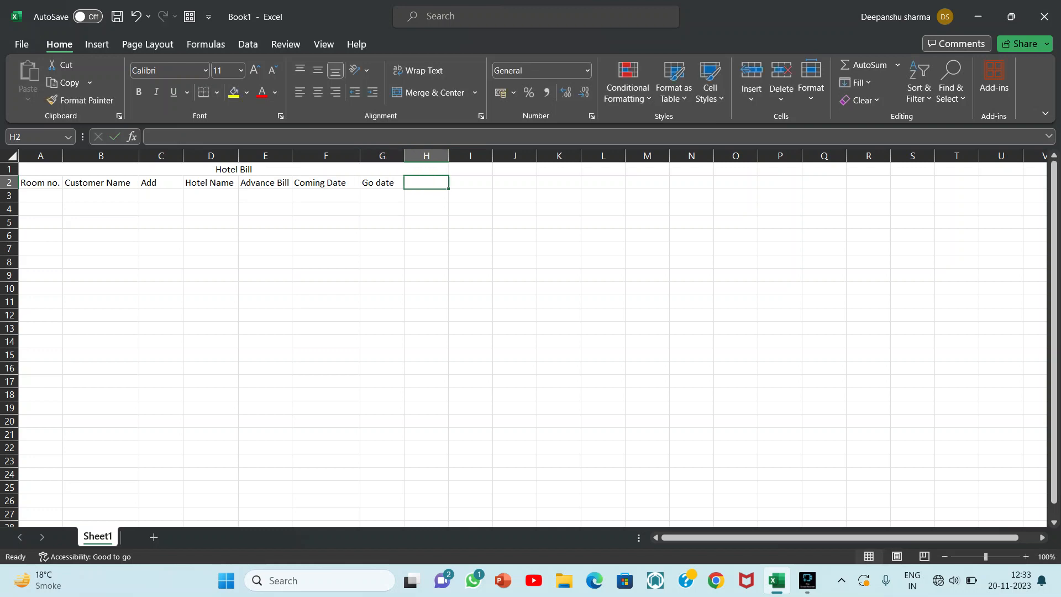
- Enter the headings "Stay Day" in cell H2 and "Rate/day" in cell I2
type("Sta")
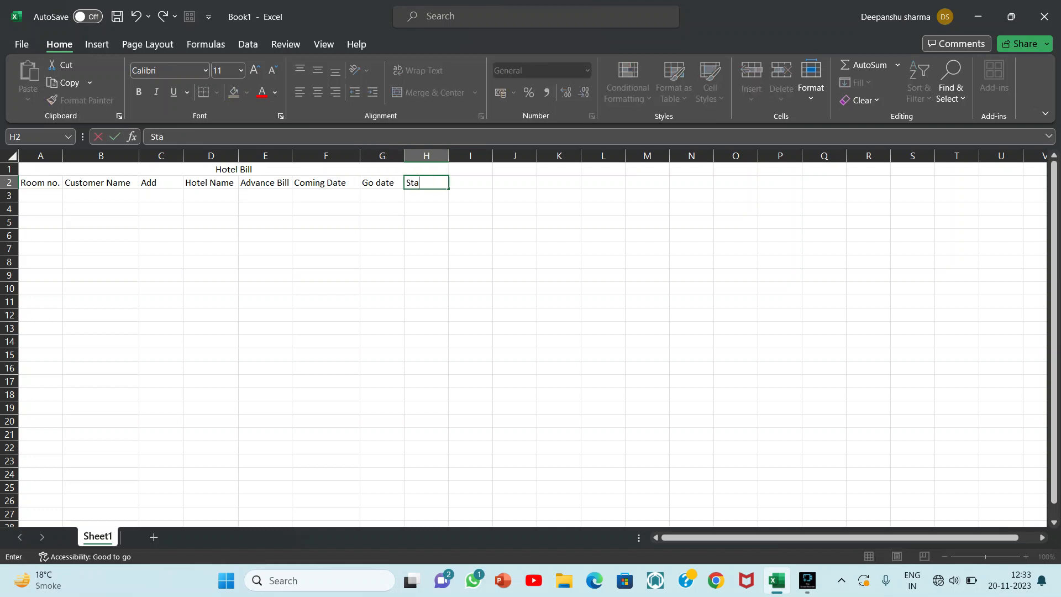
type("y Day")
key("Tab")
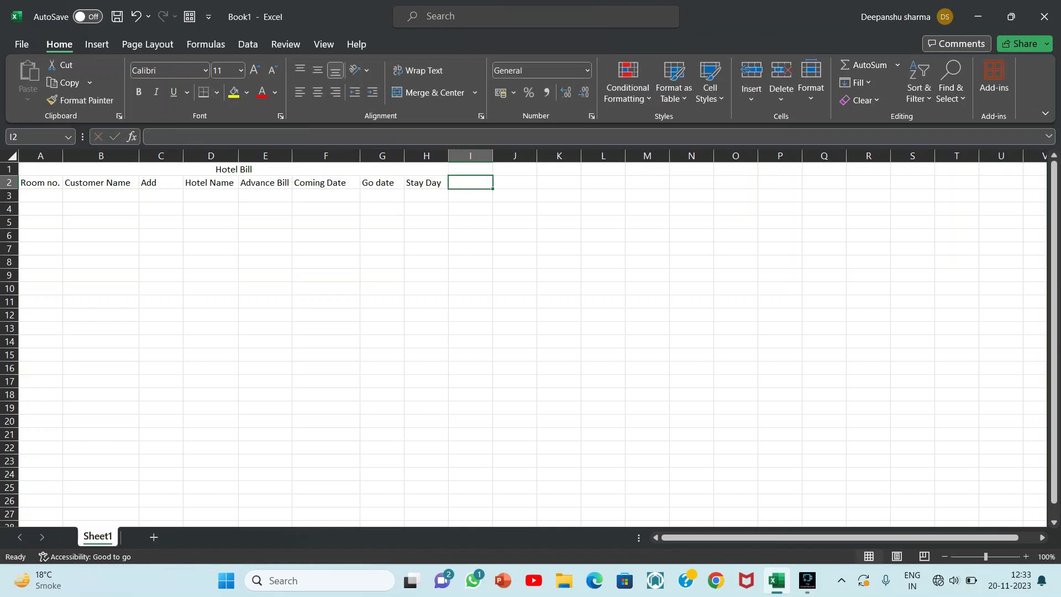
type("Rate/day")
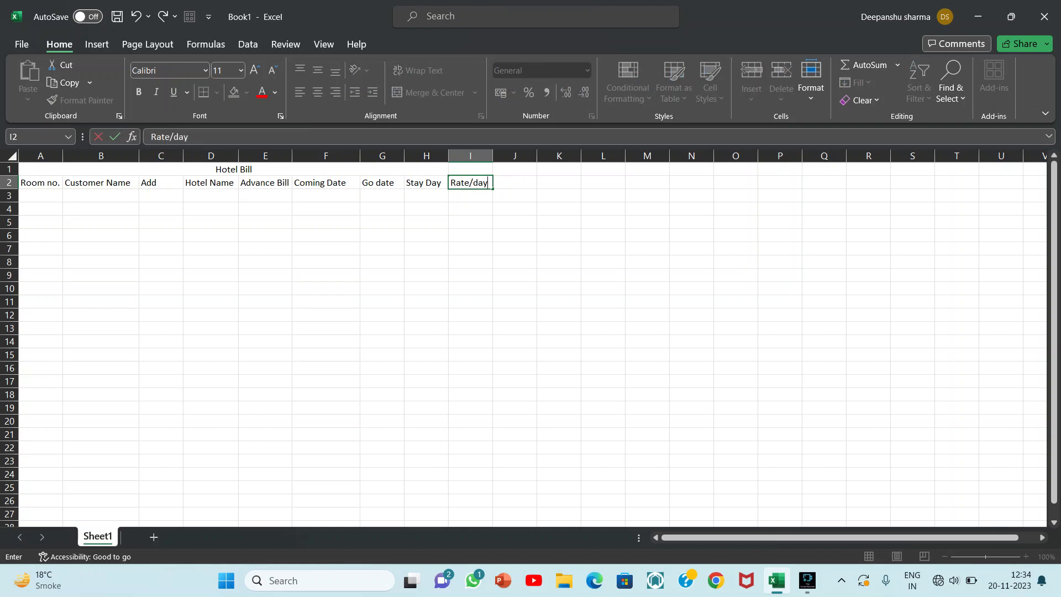
key("Tab")
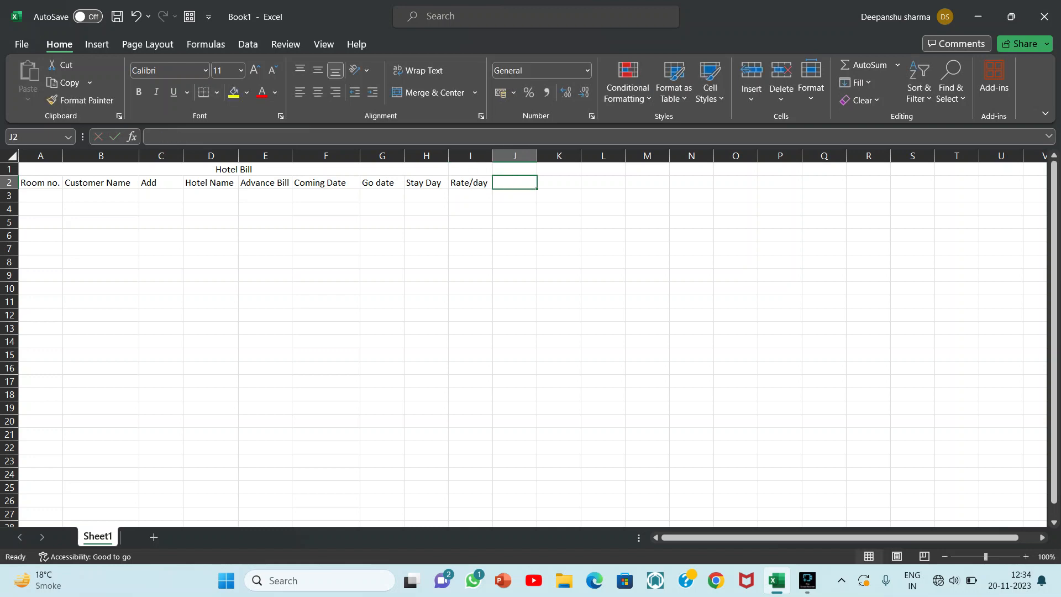
- Enter the headings "Gross bill" in cell J2 and "Net bill" in cell K2
type("Grp")
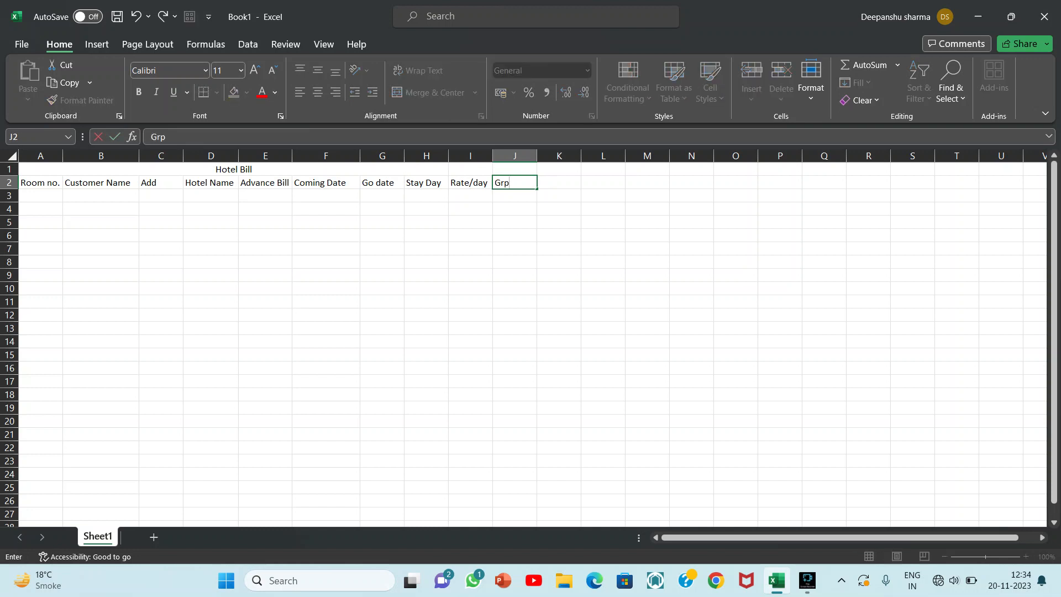
key("BackSpace")
type("oss bill")
key("Tab")
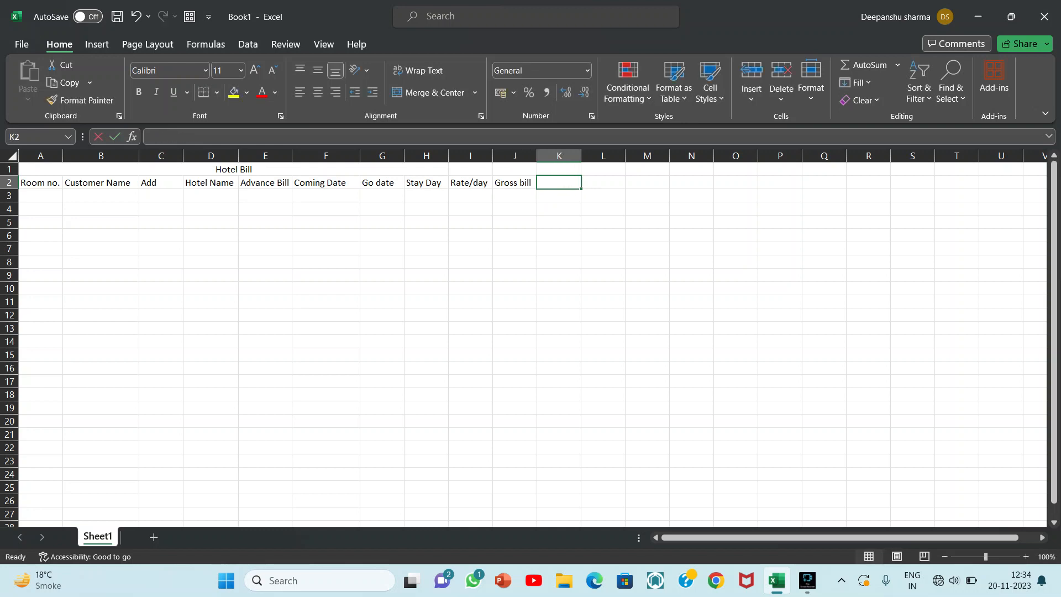
type("B")
key("BackSpace")
type("Net")
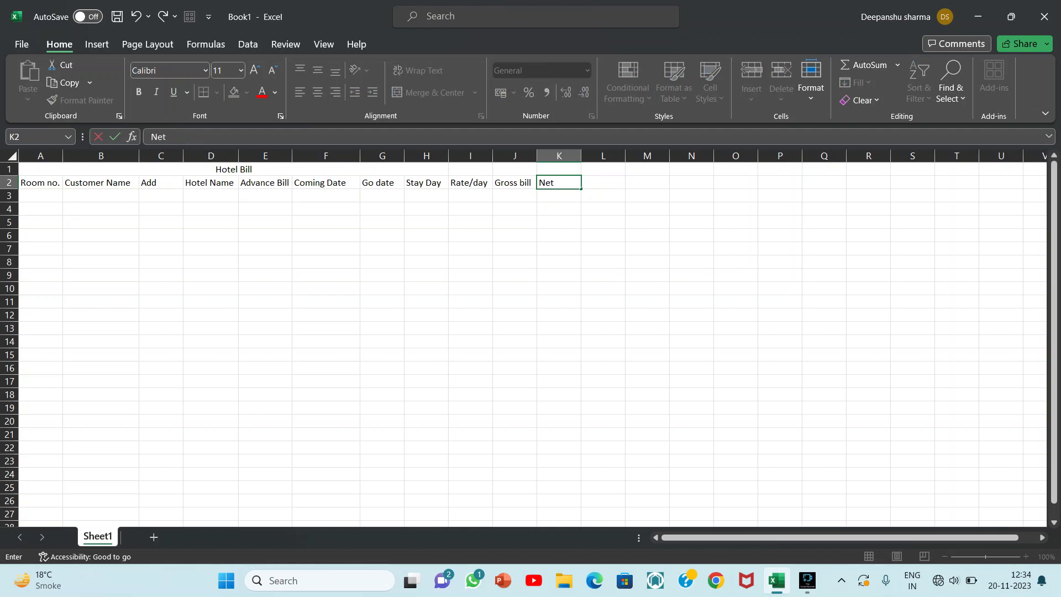
type(" bill")
left_click(265, 182)
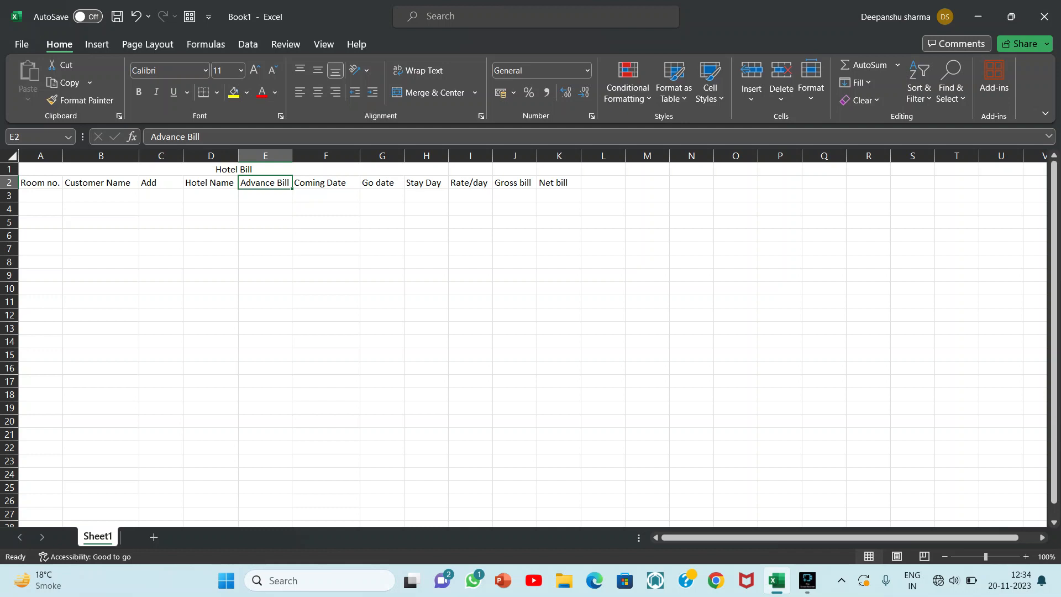
left_click(41, 196)
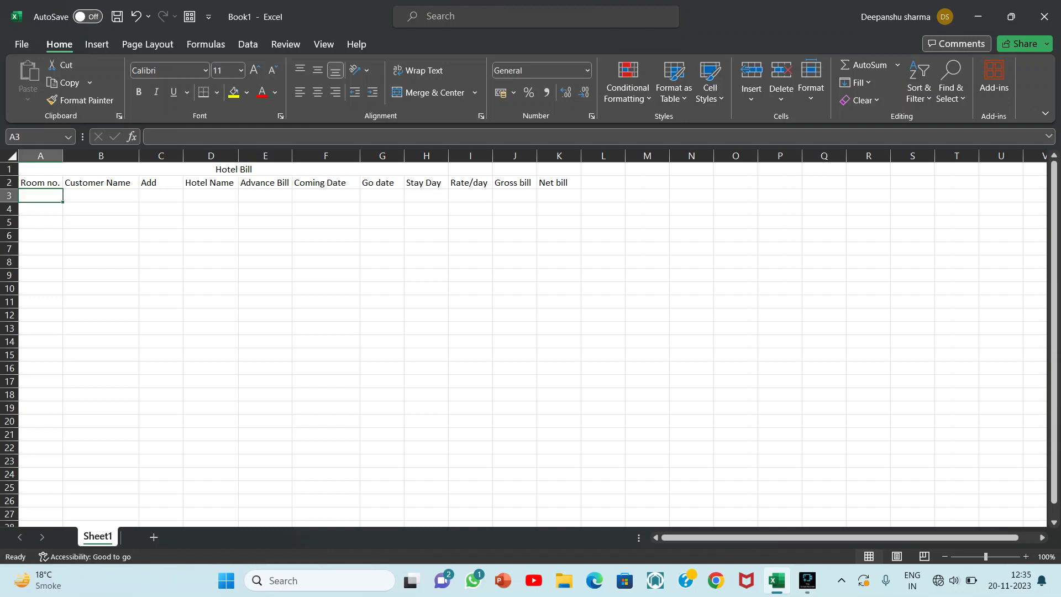
key("Down")
key("Right")
key("Down")
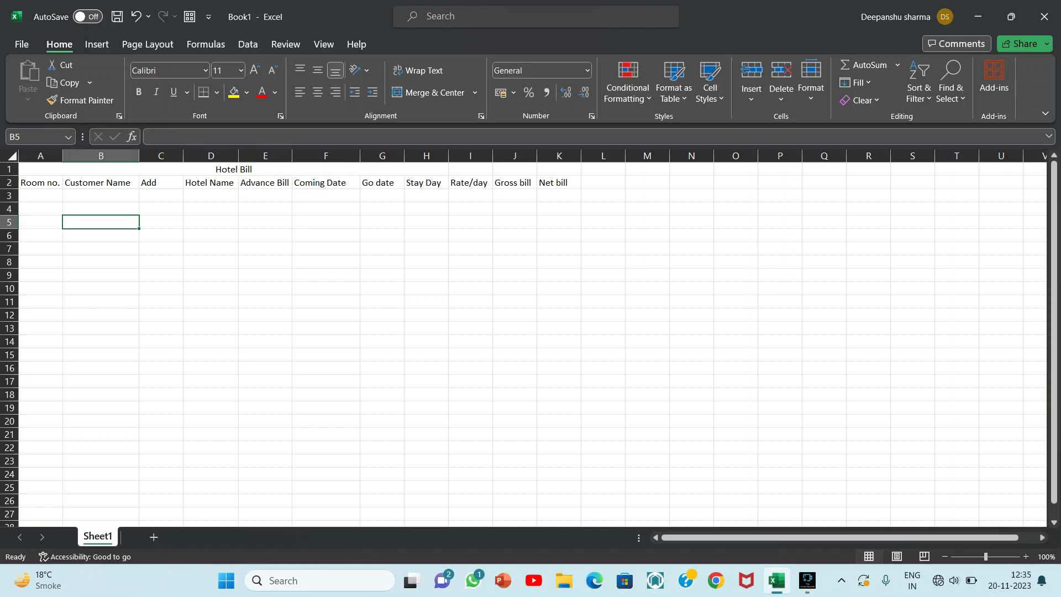
key("Up")
key("Up")
key("Left")
key("Down")
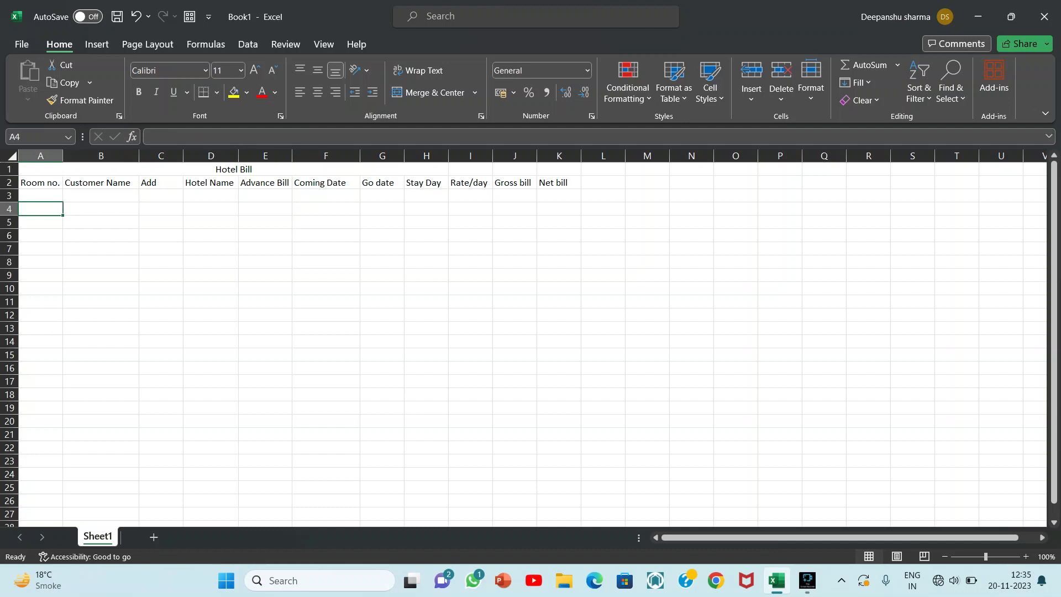
- Enter the room numbers 26, 27, 28 and 29 in cells A3 through A6
key("Up")
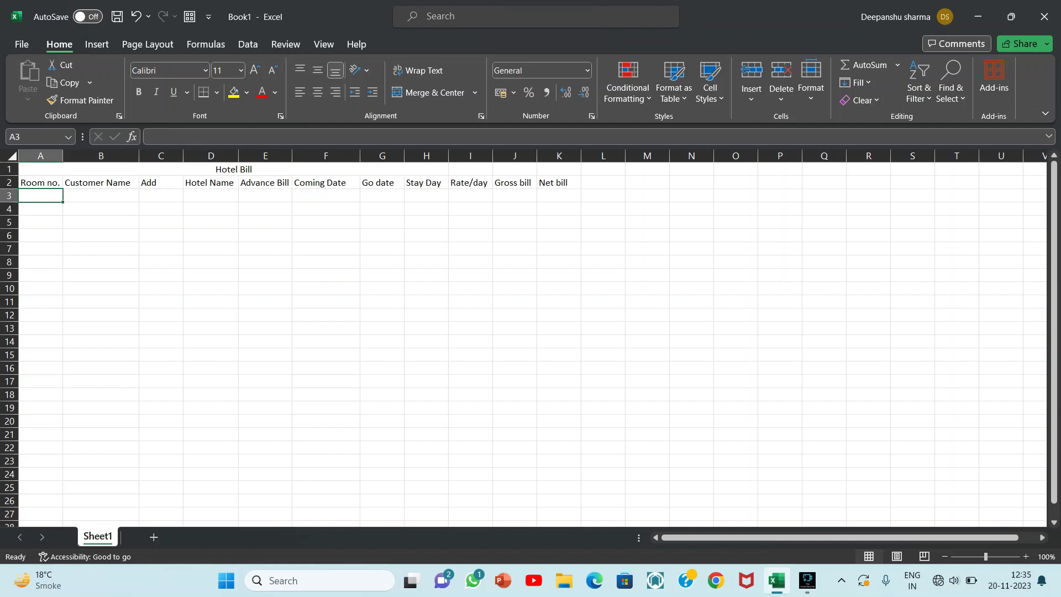
type("26")
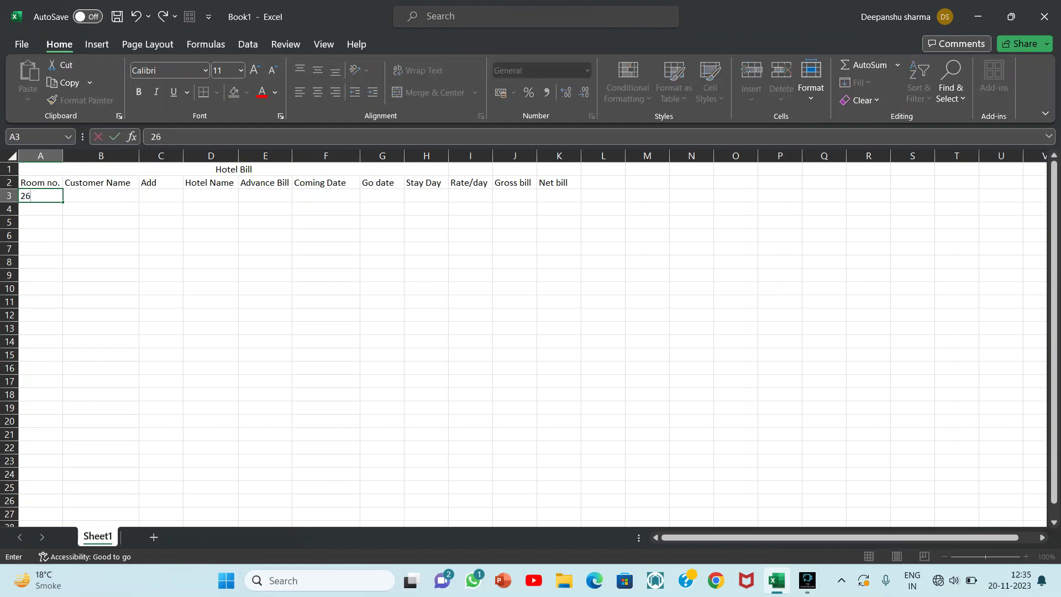
key("Return")
type("27")
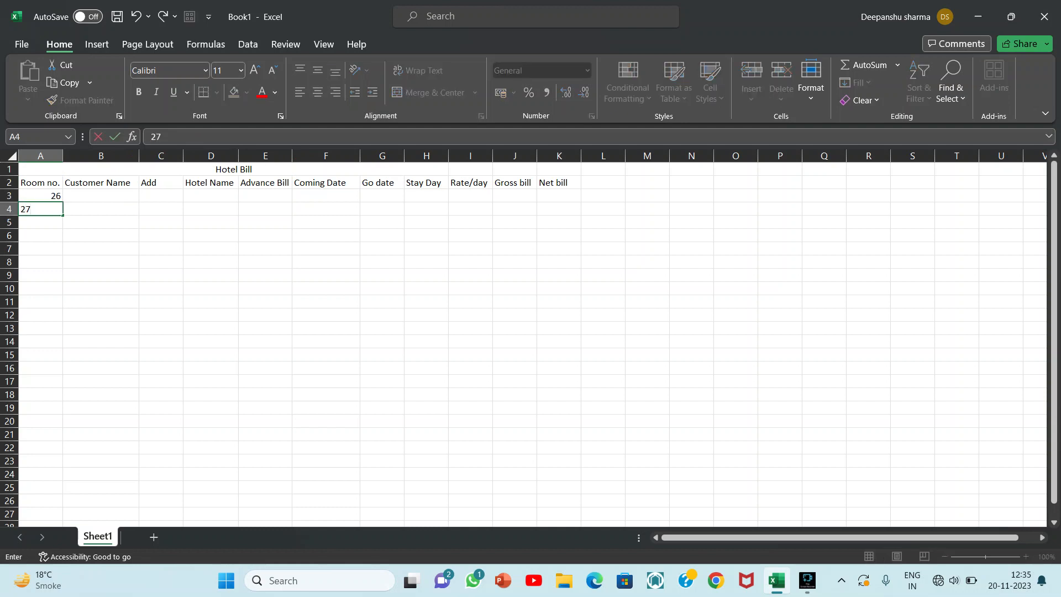
key("Return")
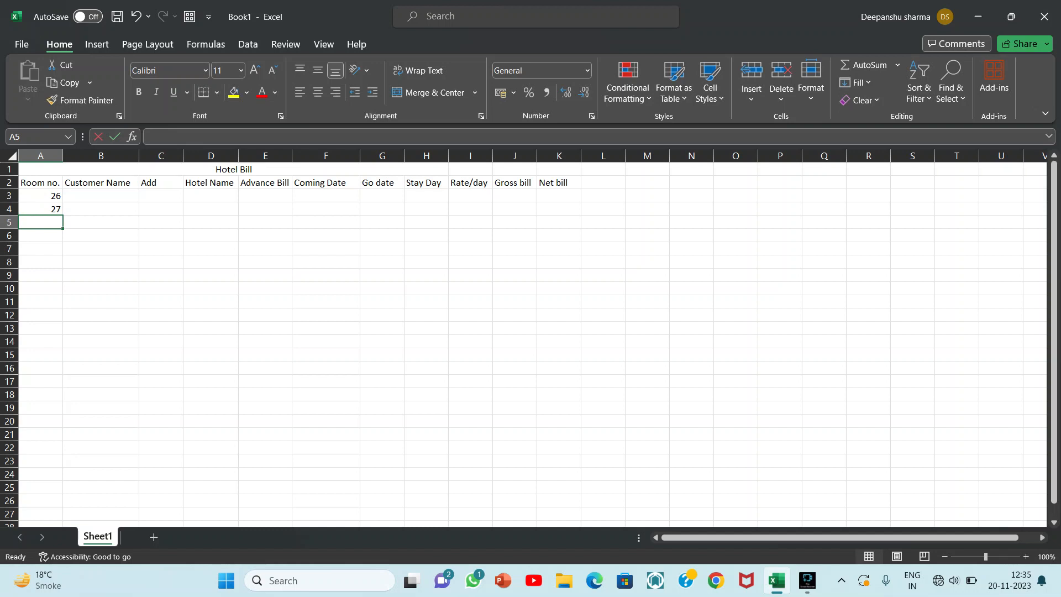
type("28")
key("Return")
type("29")
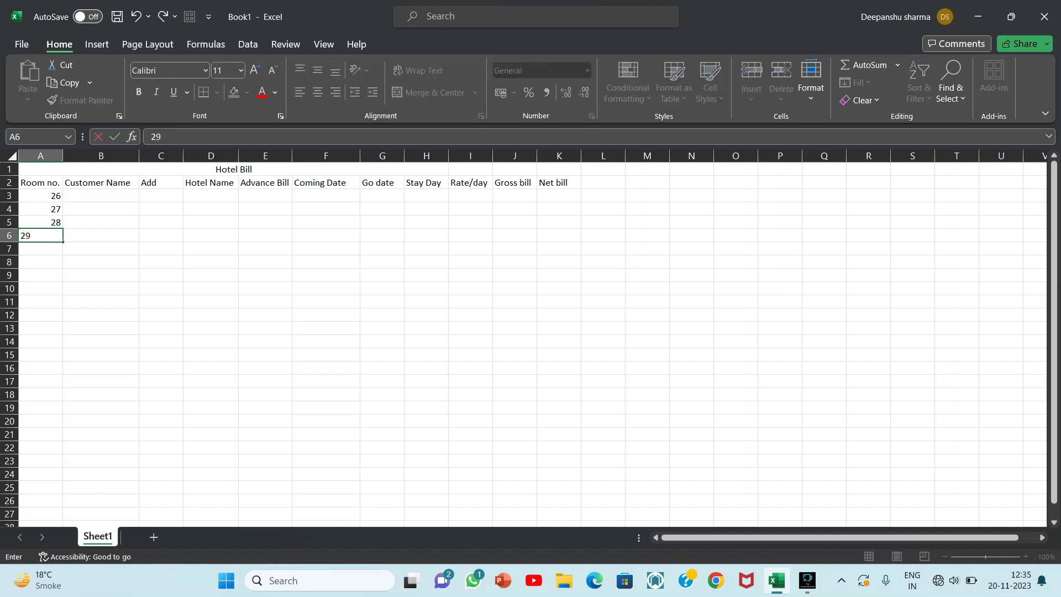
key("Up")
- Enter the customers' full names for rooms 26 and 27 in B3 and B4, and widen column B to fit
key("Up")
key("Up")
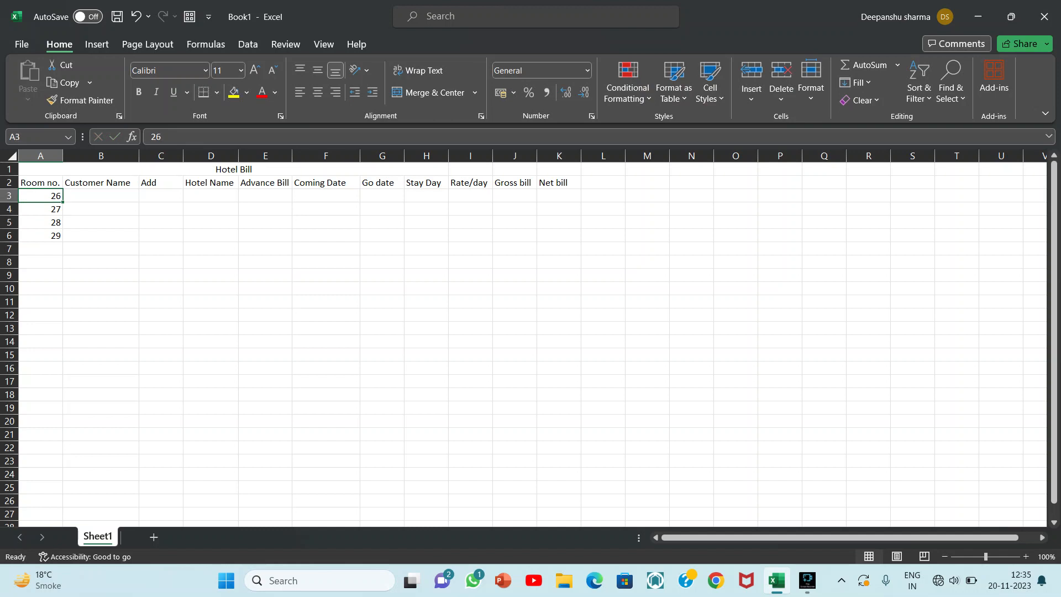
key("Right")
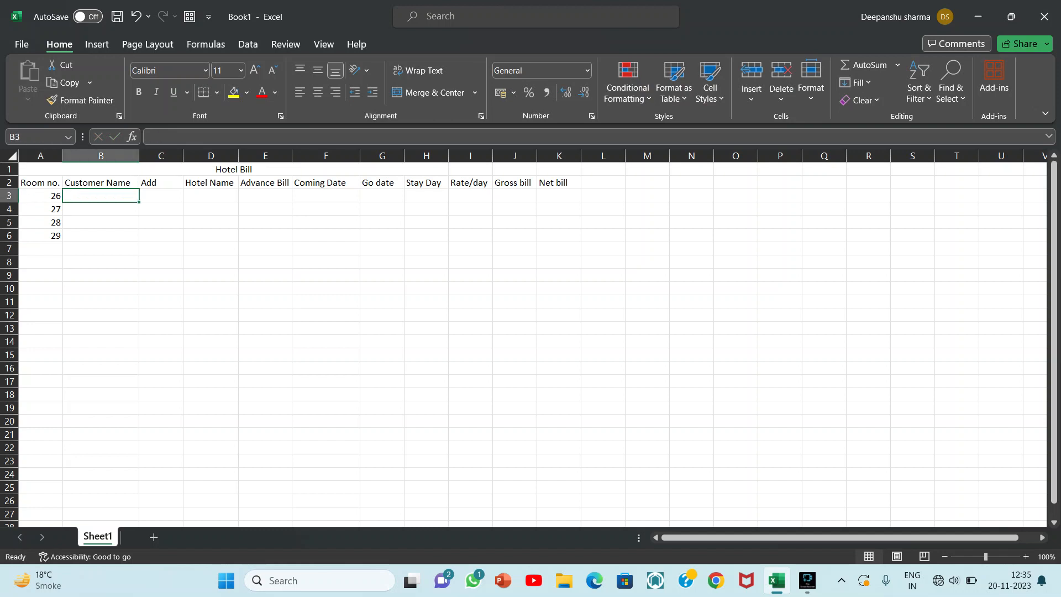
type("Gopal kumar")
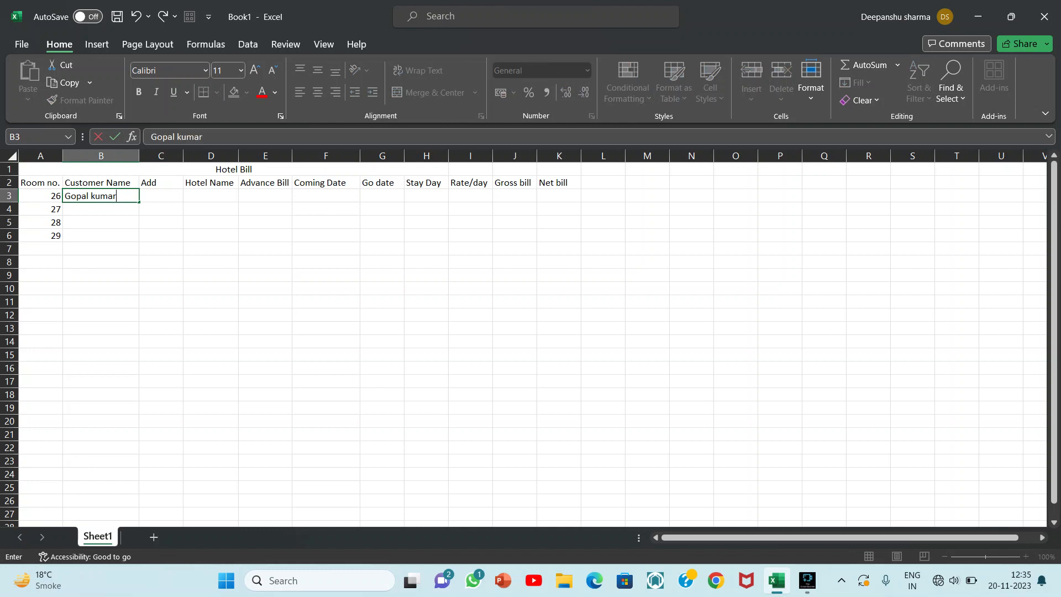
key("Return")
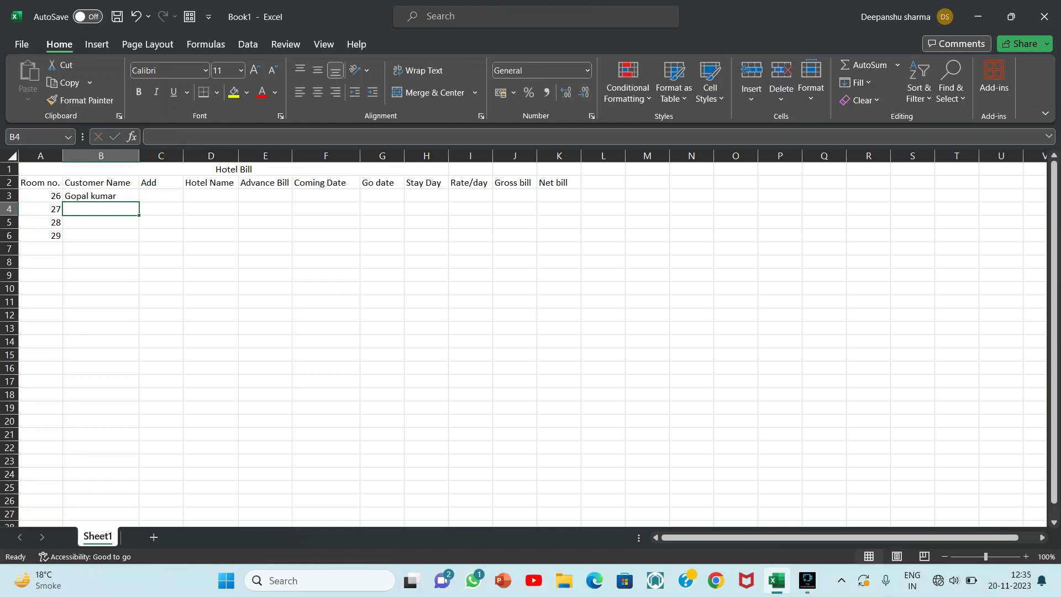
type("DeepAN")
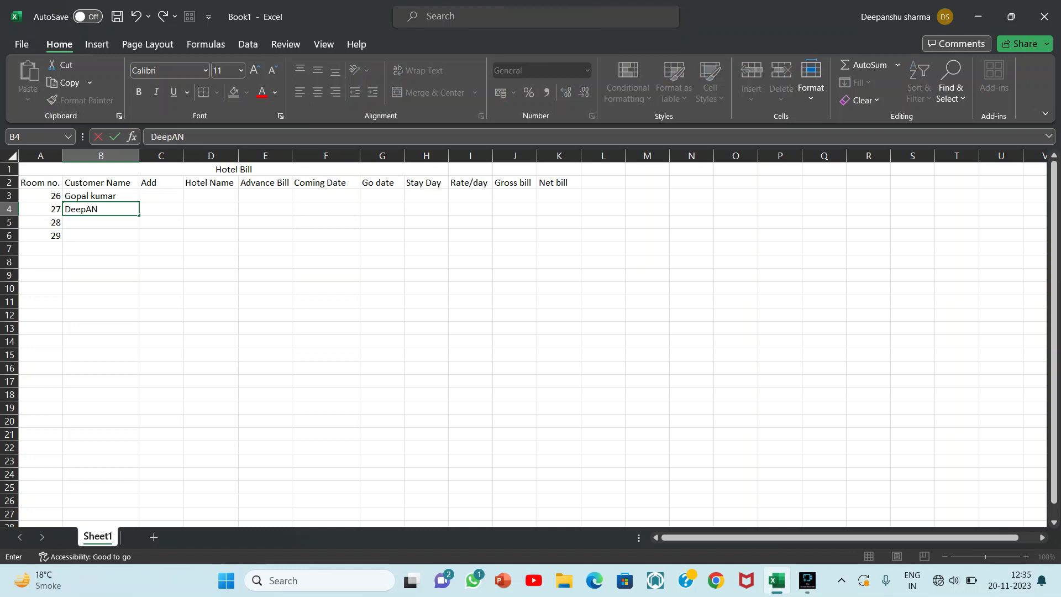
key("BackSpace")
key("BackSpace")
type("anshu sharma")
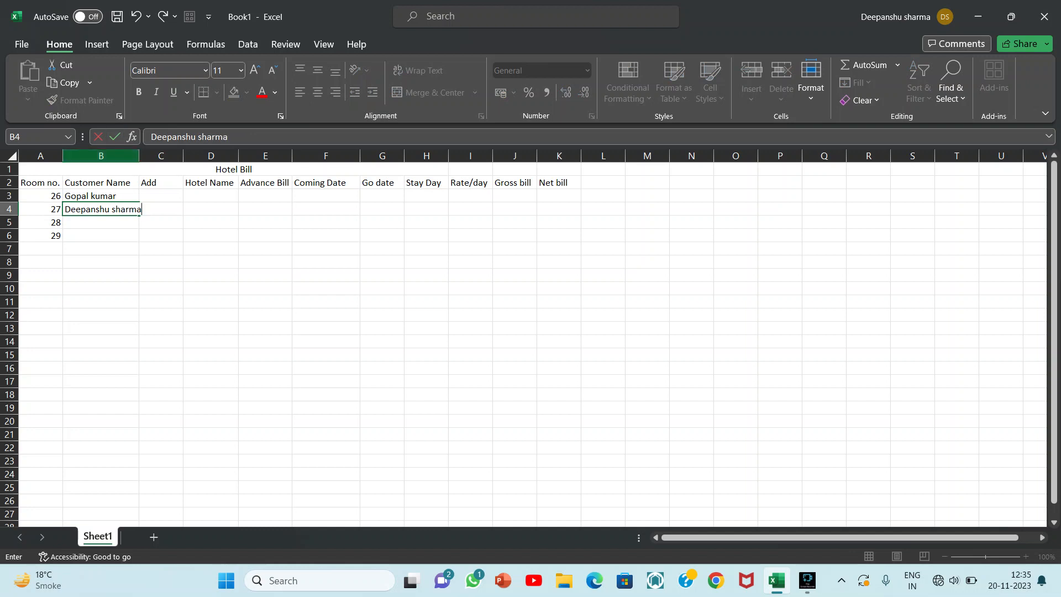
left_click(105, 156)
left_click_drag(140, 156, 146, 156)
- Enter the customers' full names for rooms 28 and 29 in cells B5 and B6
left_click(104, 222)
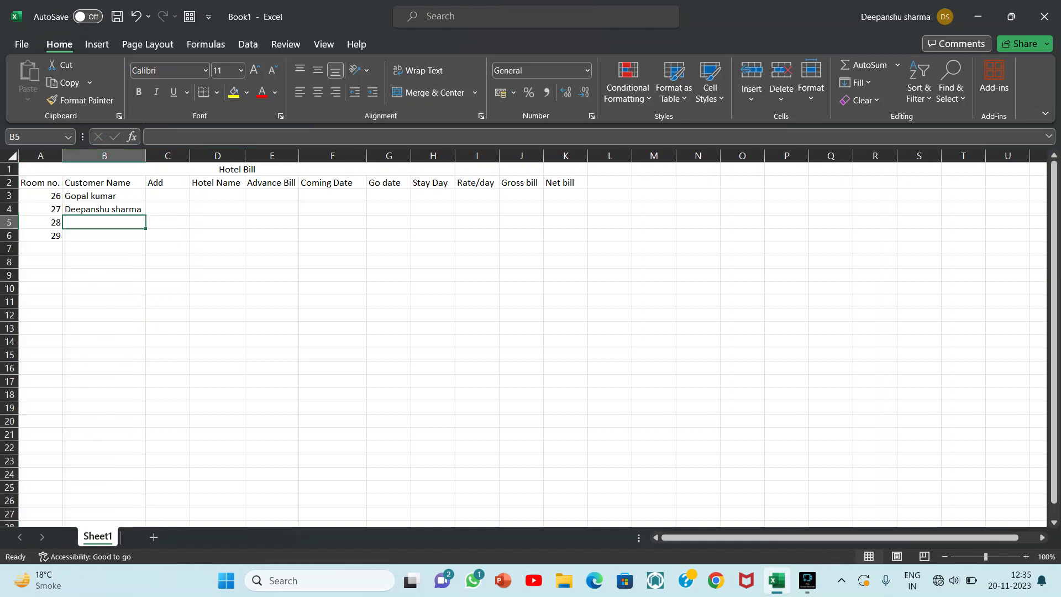
type("Ganesh")
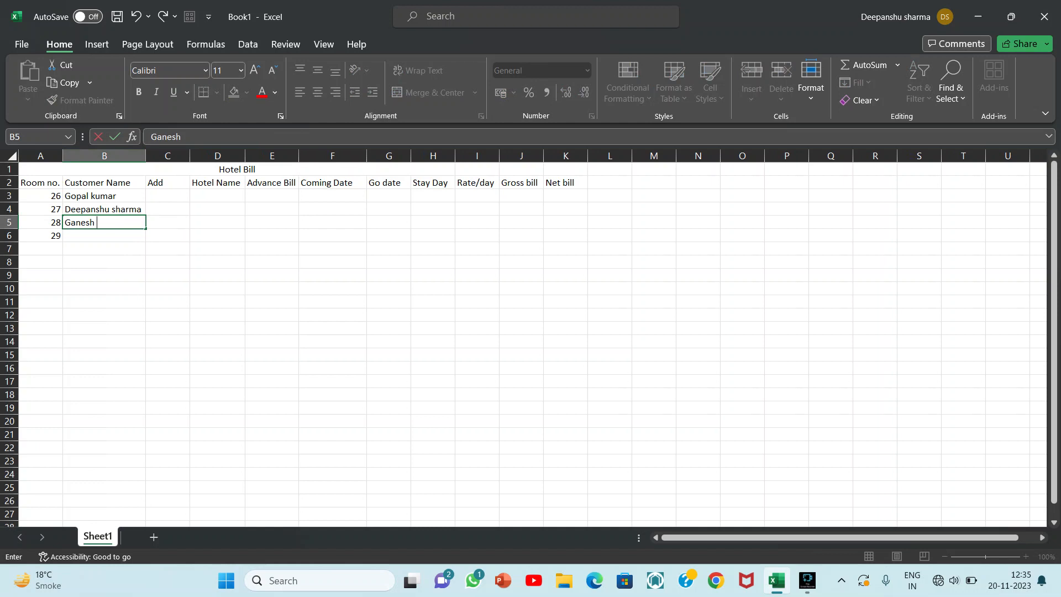
type(" thakur")
key("Return")
type("Bharat")
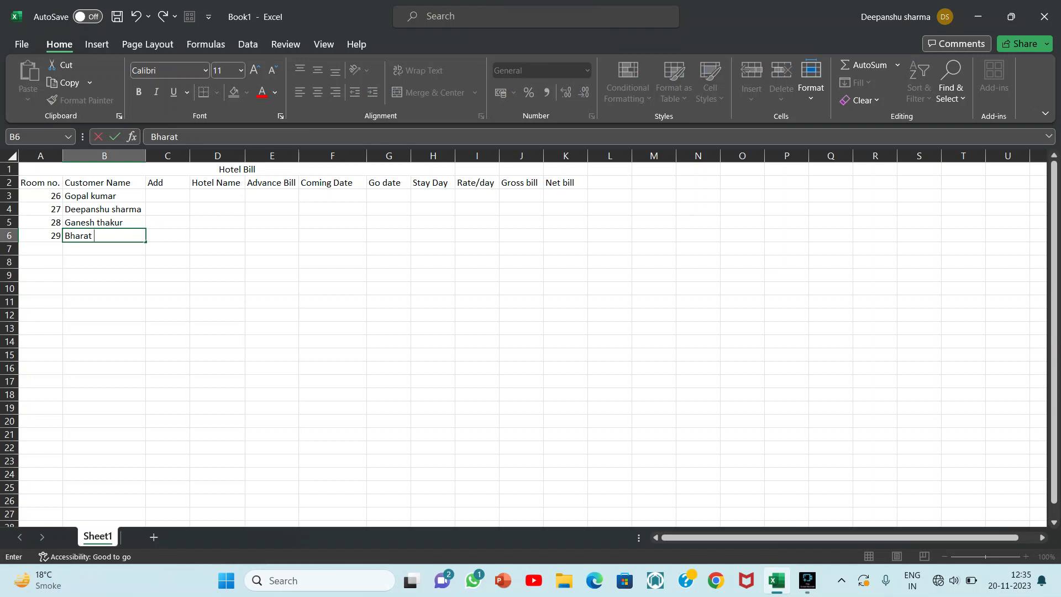
type(" Jado")
key("Up")
- Fill the Add column with "Pahasu" in C3 and "Dibai" in C4
key("Up")
key("Up")
key("Up")
key("Right")
key("Down")
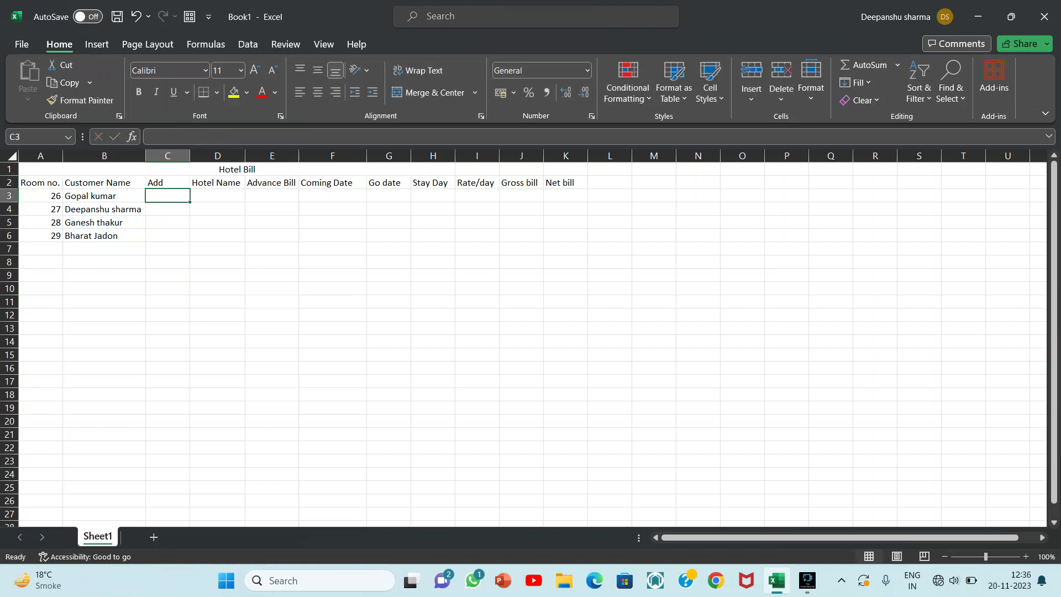
type("Pa")
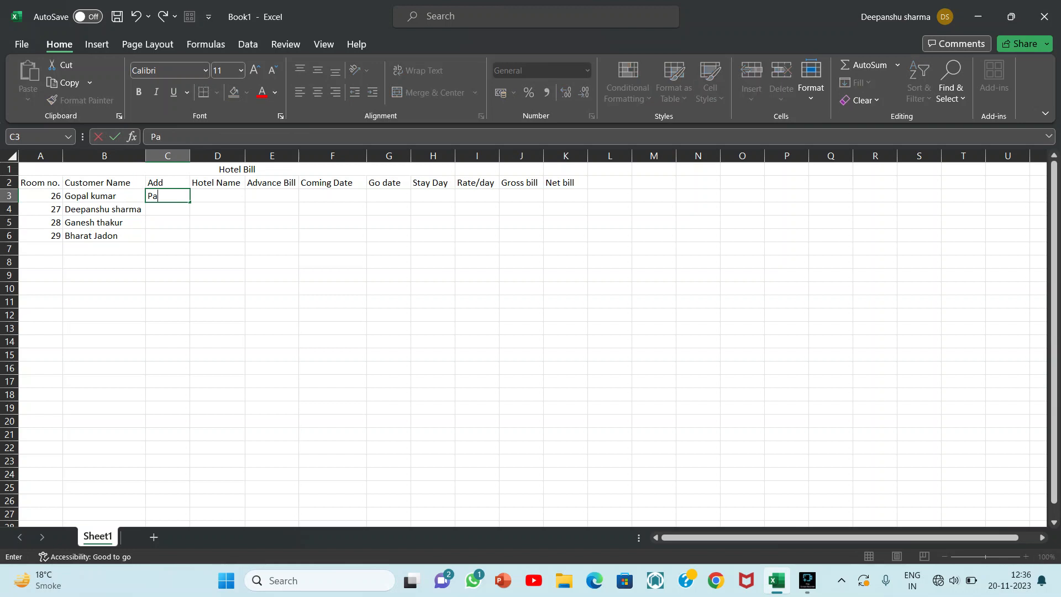
type("hasu")
key("Return")
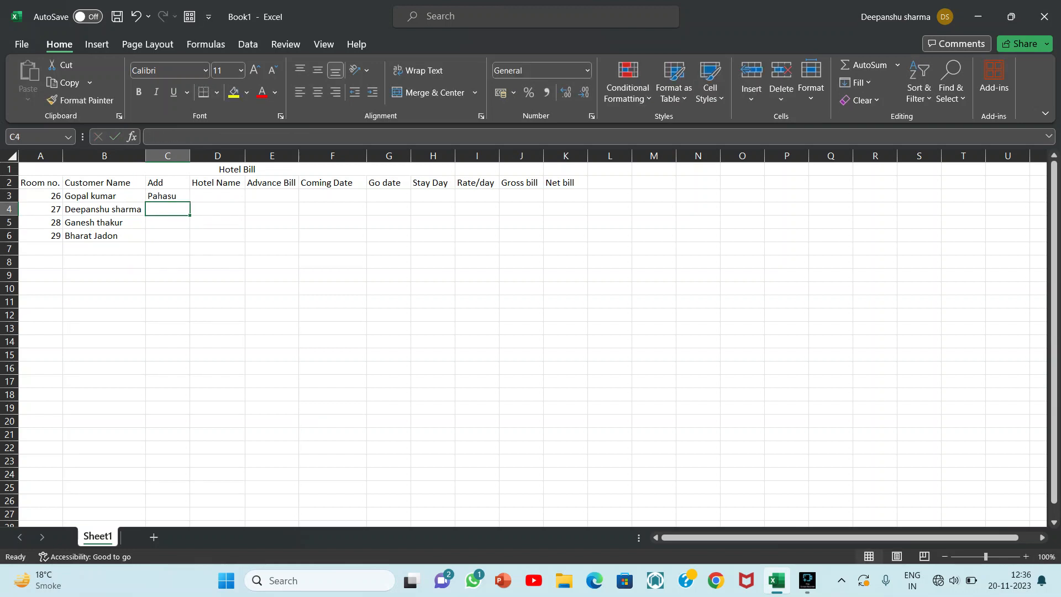
type("Di")
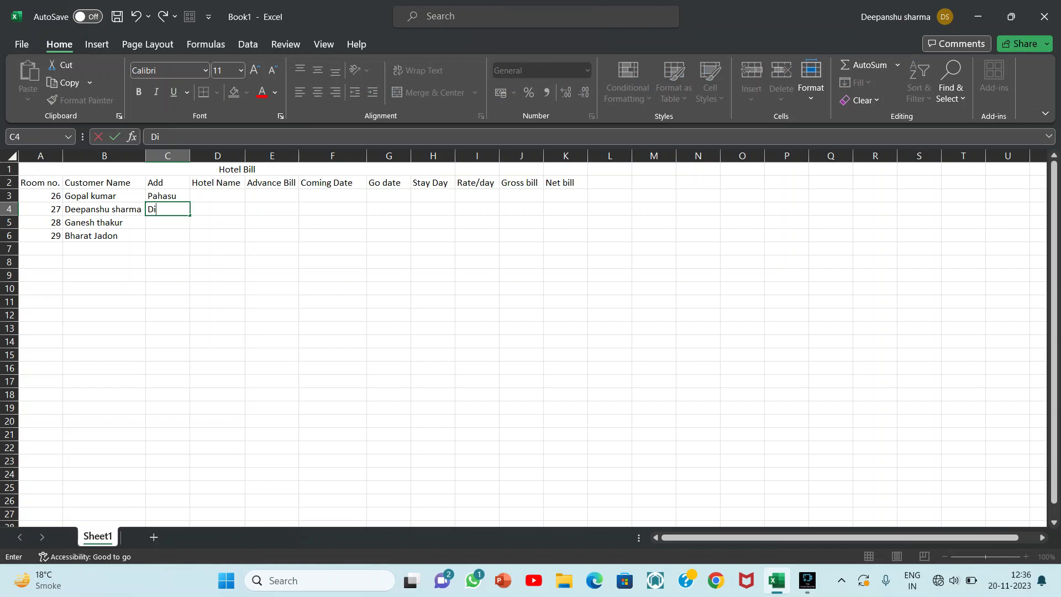
type("bai")
key("Return")
- Enter "Khurja" in C5 and "Meerut" in C6 of the Add column
type("Khur")
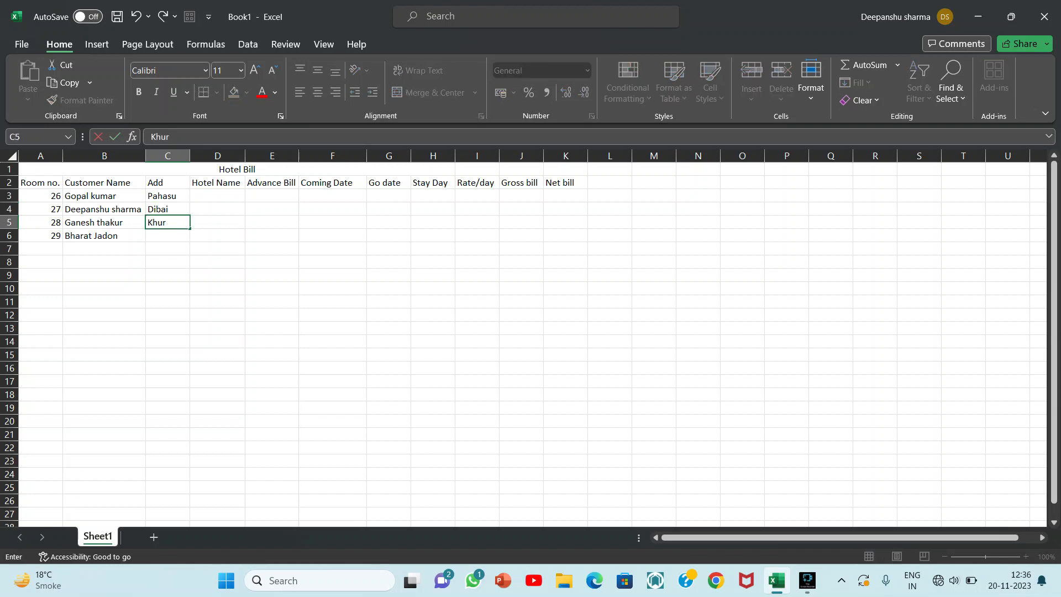
type("ja")
key("Return")
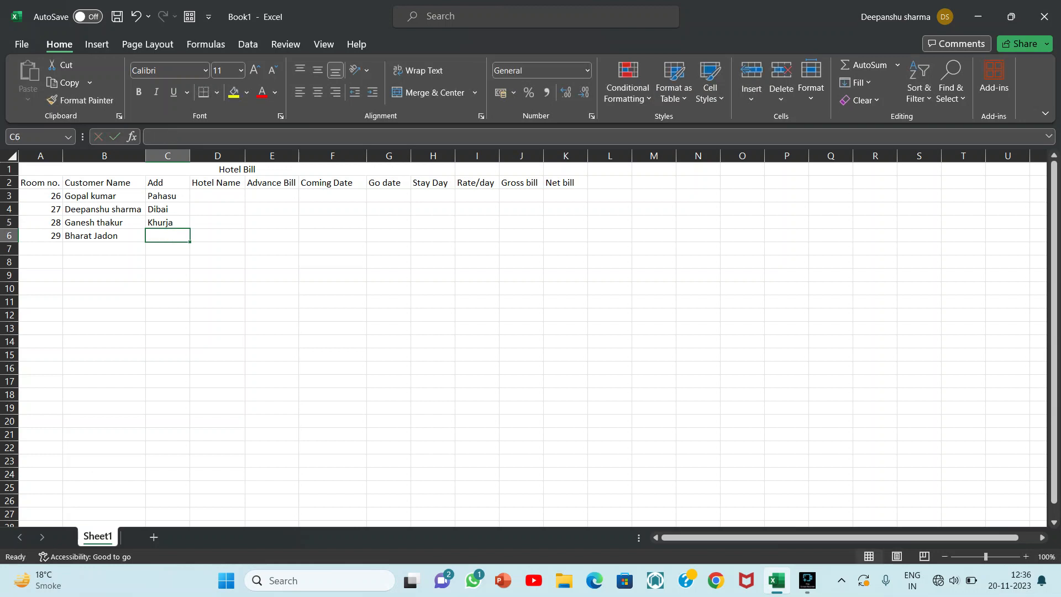
type("Meerut")
key("Return")
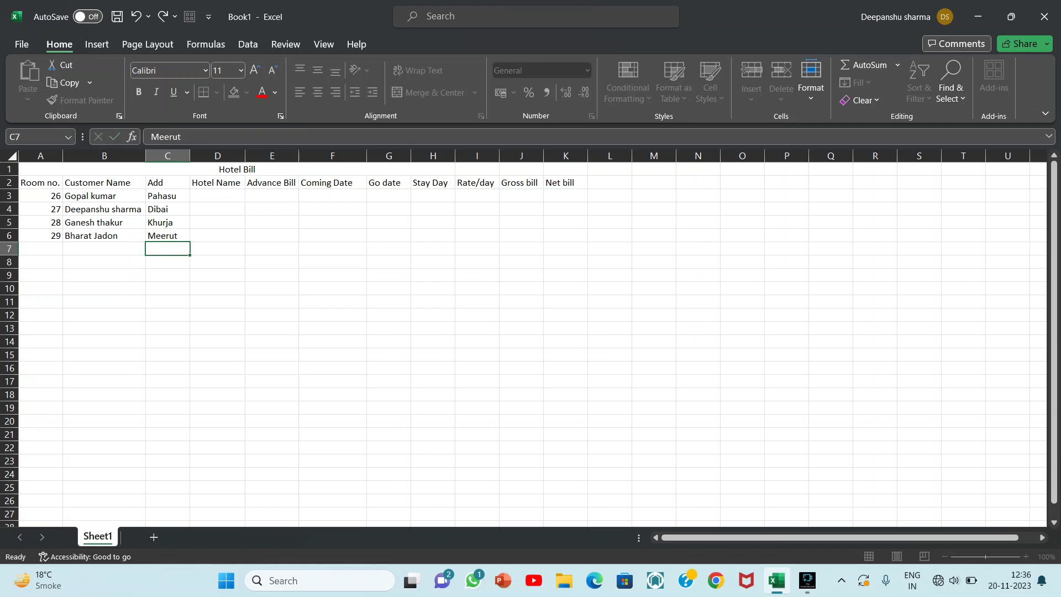
- Enter the hotel names "Jagdamba" in cell D3 and "5star moon" in cell D4
key("Up")
key("Up")
key("Up")
key("Up")
key("Up")
key("Right")
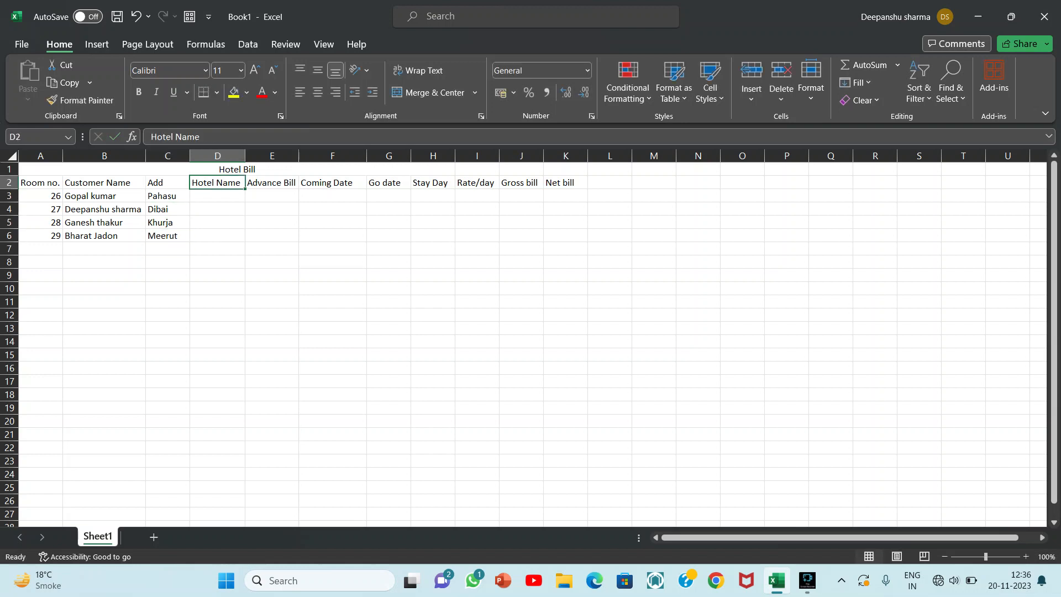
key("Down")
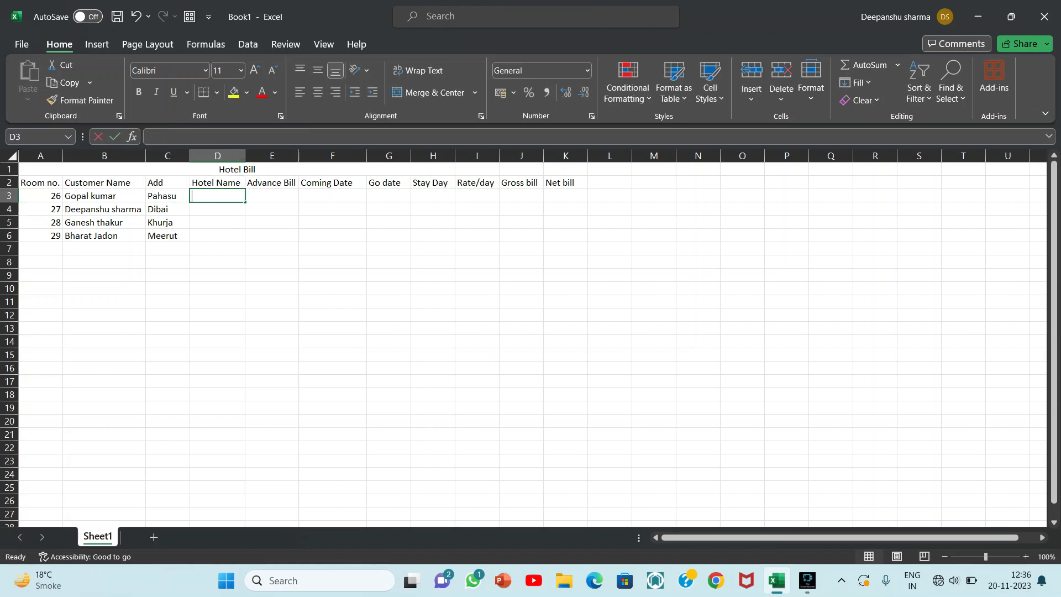
type("Jagdamba")
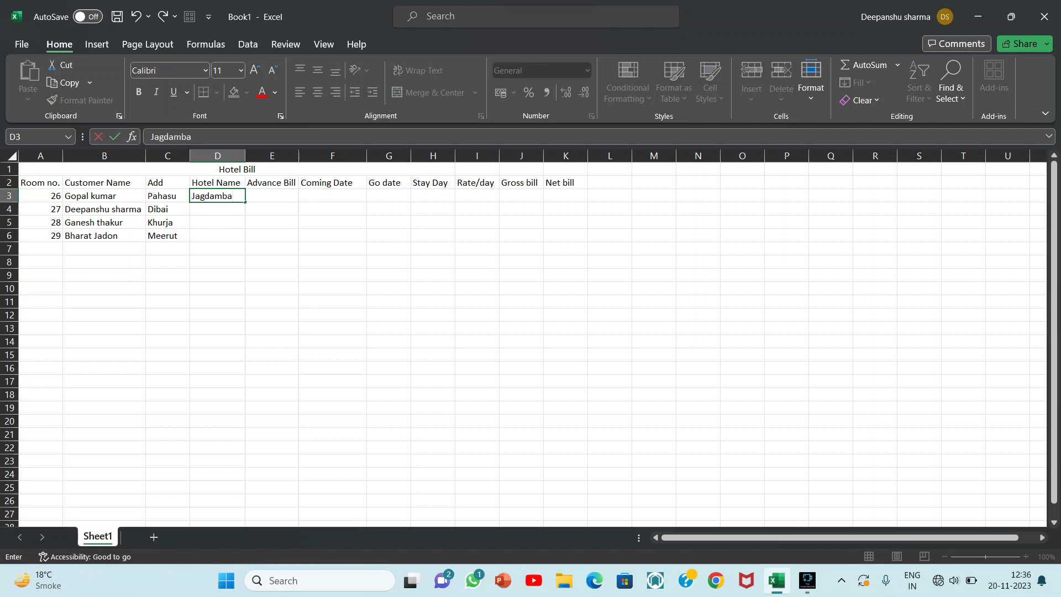
key("Return")
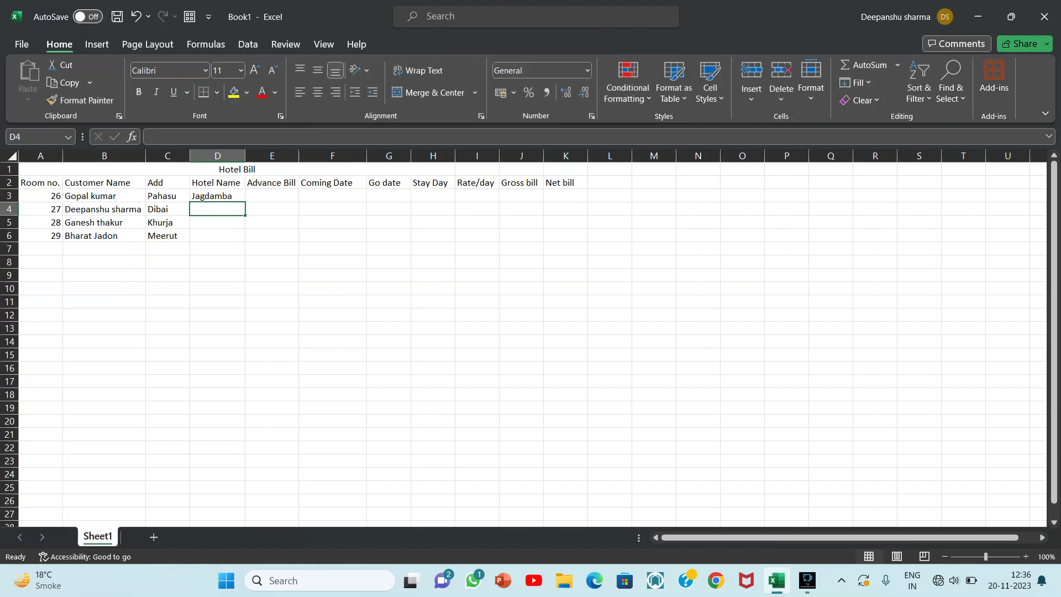
type("5star moon")
key("Return")
- Enter the hotel names "taj hotel" in cell D5 and "day/night" in cell D6
type("taj hotel")
key("Return")
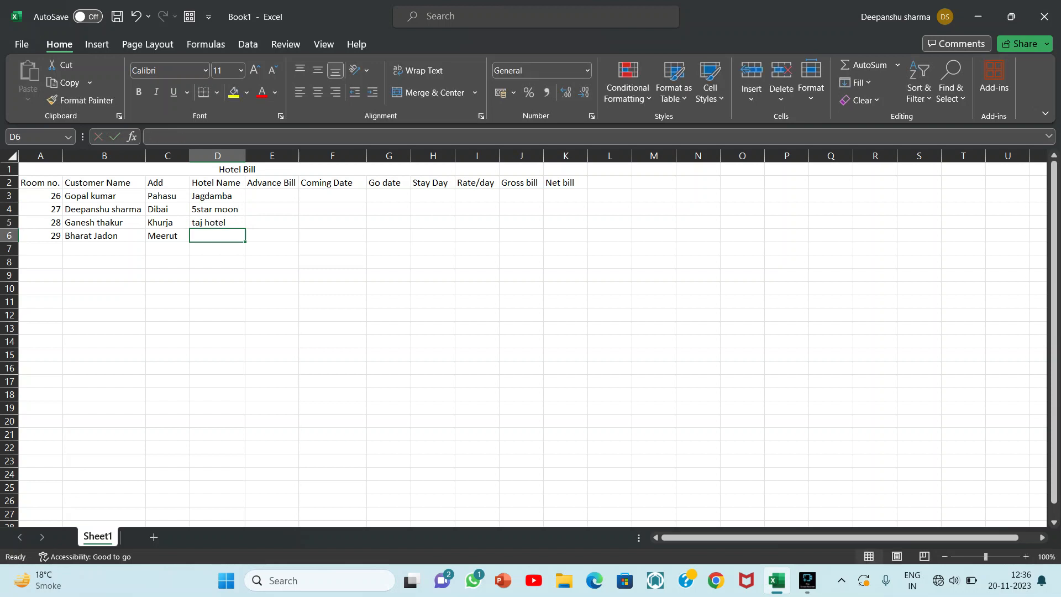
type("ra")
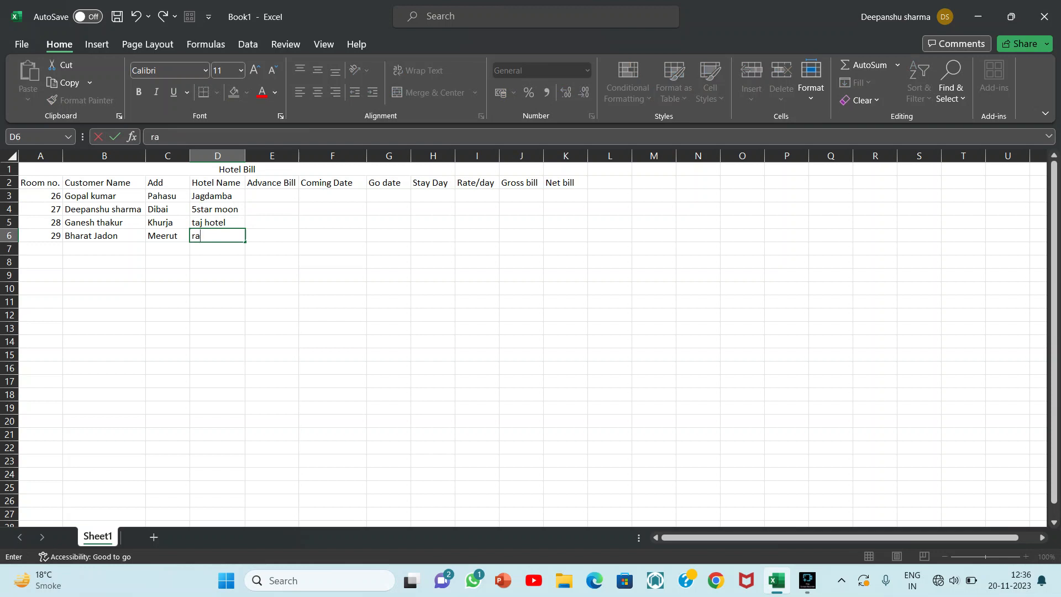
key("BackSpace")
key("BackSpace")
type("day/night")
key("Up")
- Enter the advance bill amounts 2500 in cell E3 and 3500 in cell E4
key("Up")
key("Up")
key("Up")
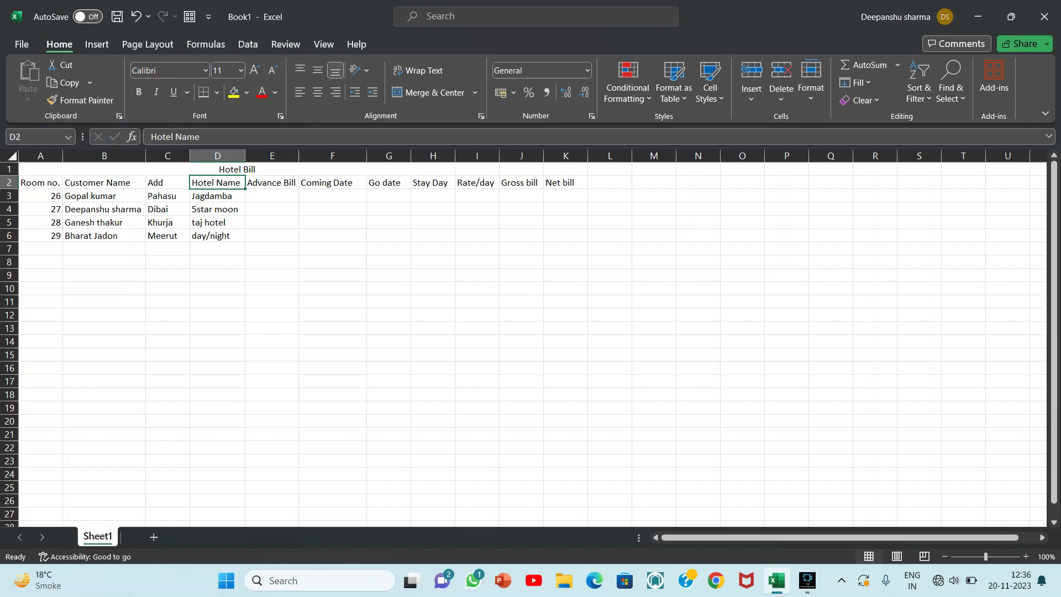
key("Right")
key("Down")
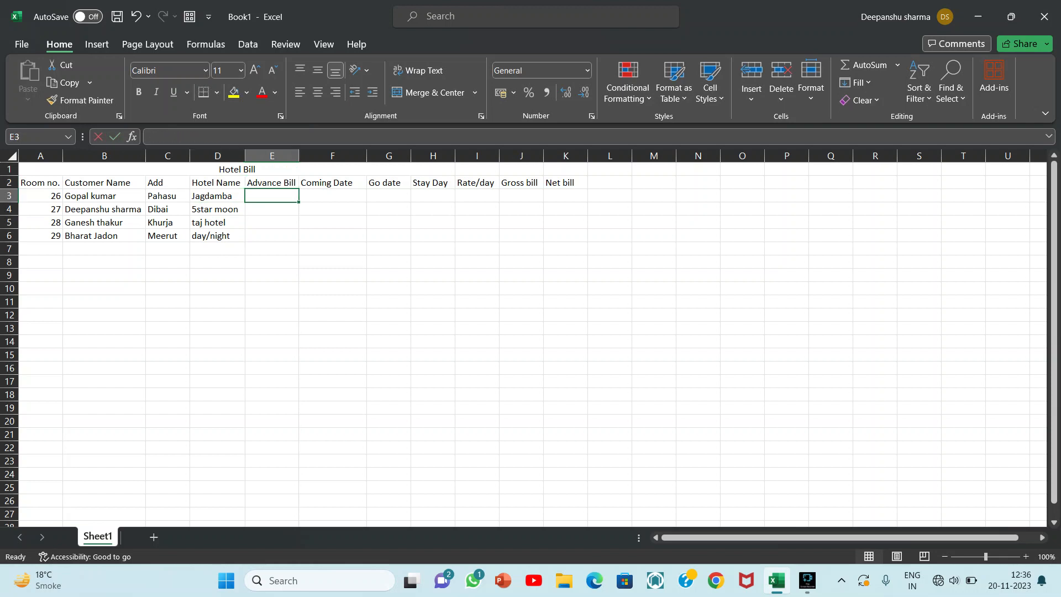
type("25000")
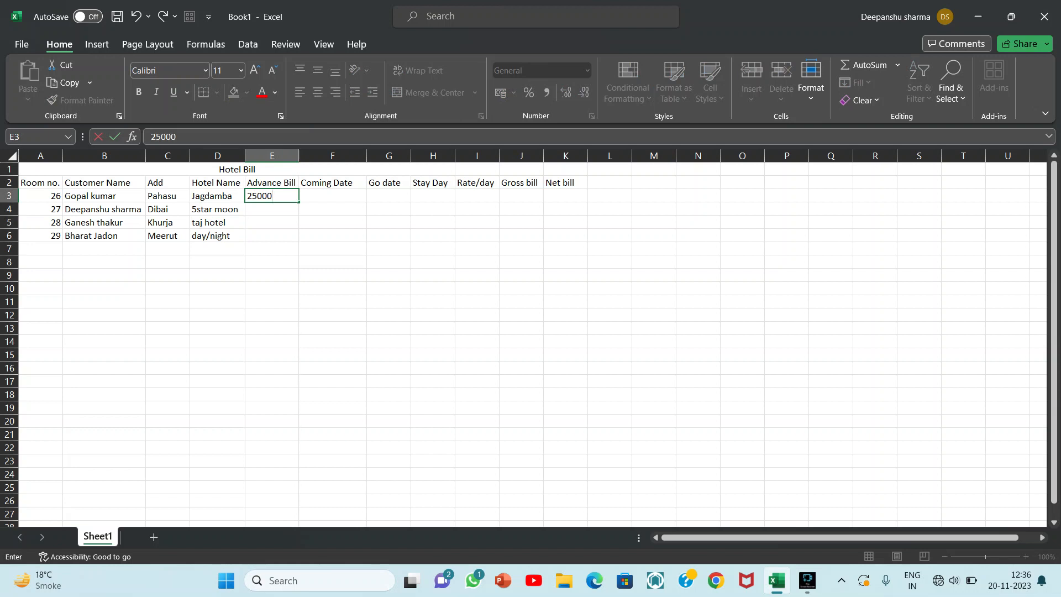
key("BackSpace")
key("Return")
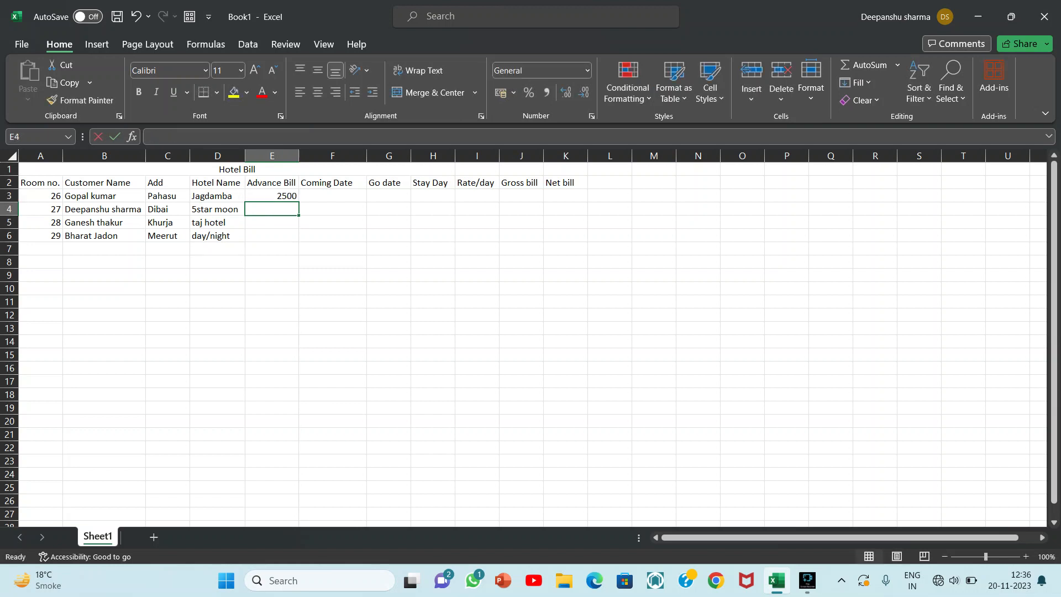
type("3500")
key("Return")
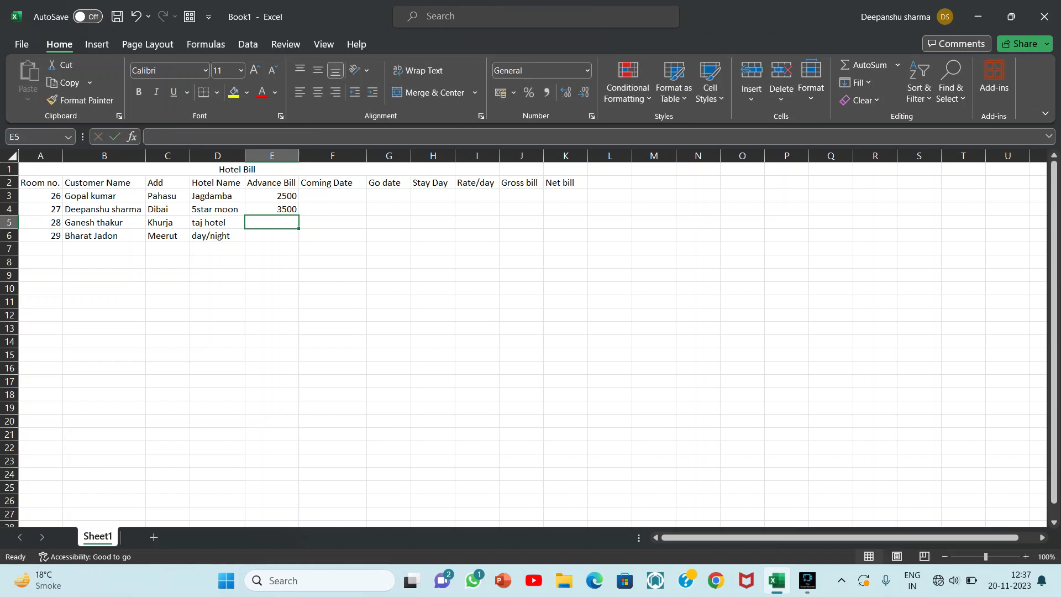
- Enter the advance bill amounts 1663 in cell E5 and 2100 in cell E6
type("1663")
key("Return")
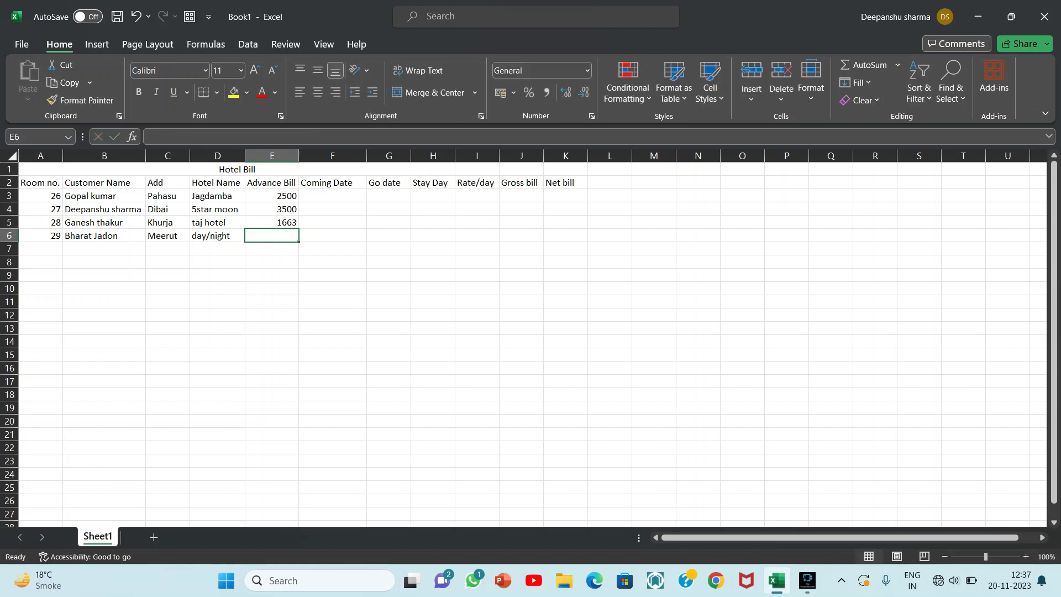
type("2100")
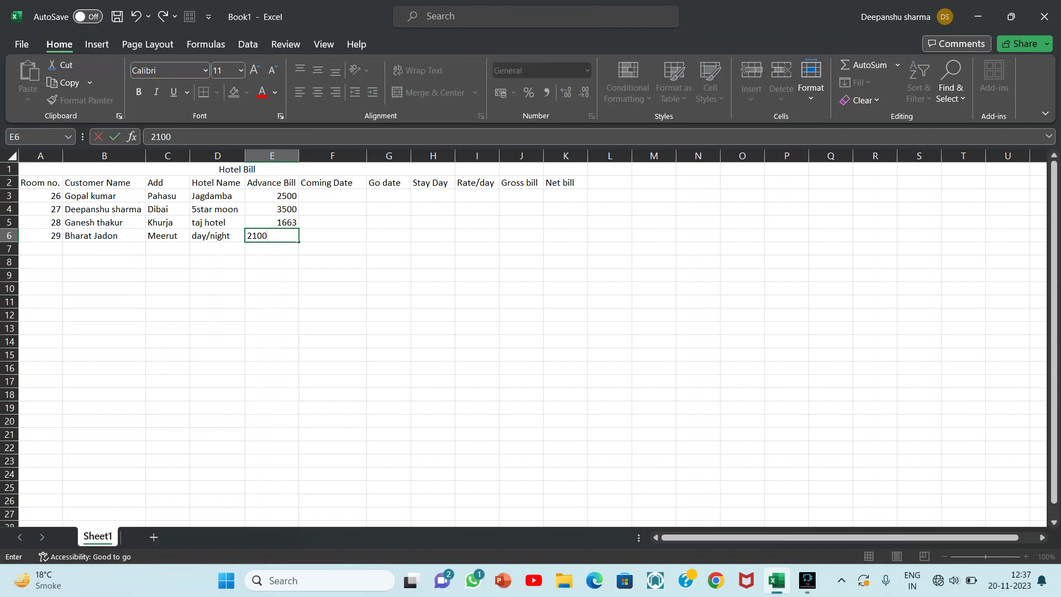
key("Up")
key("Up")
key("Up")
key("Up")
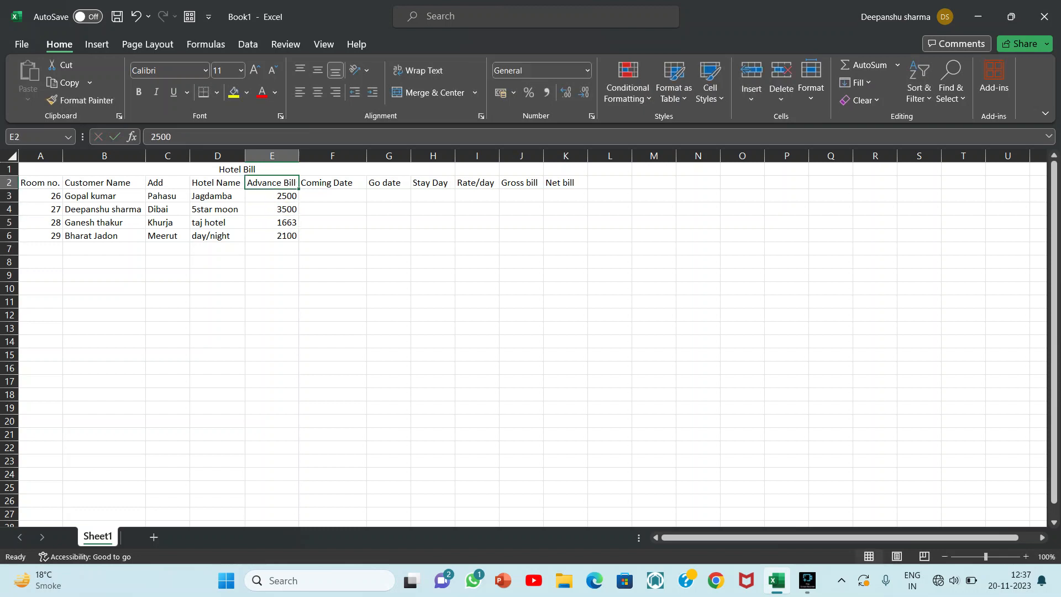
- Enter the coming dates 5/11/2023 in cell F3 and 06/11/2023 in cell F4
key("Right")
key("Down")
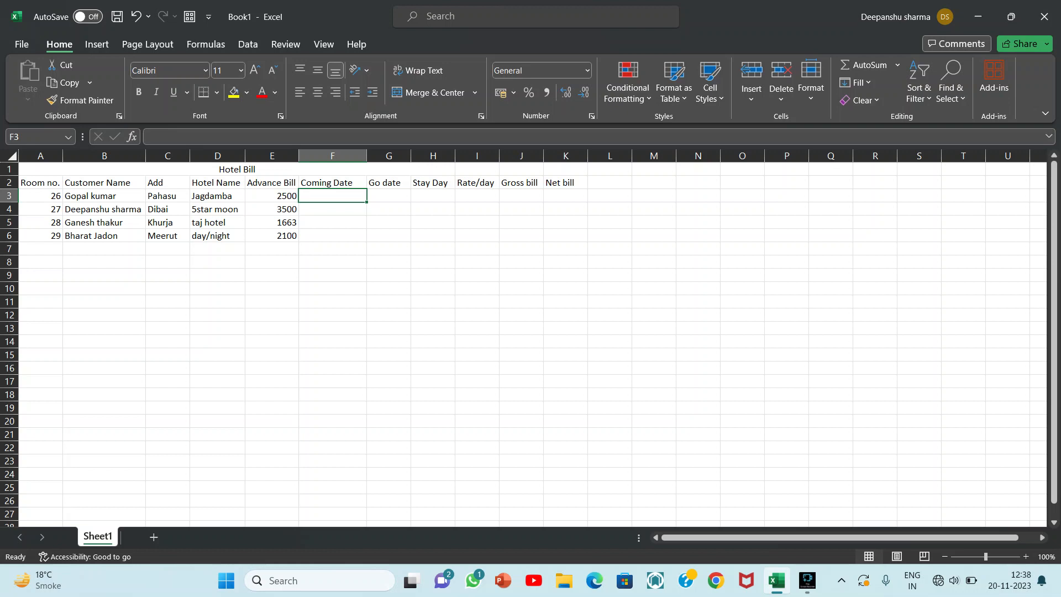
type("5/")
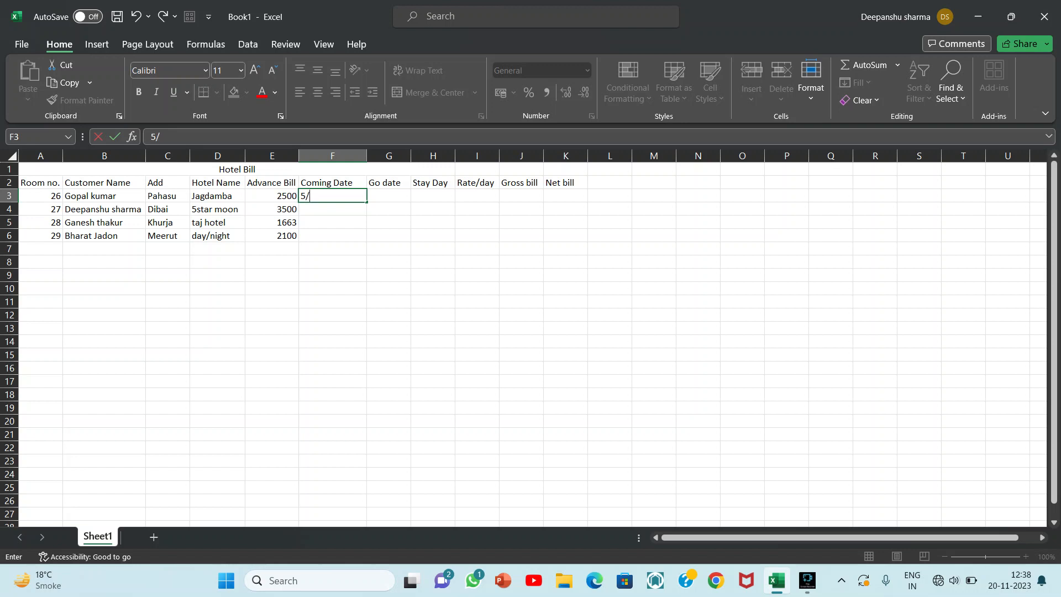
type("1/2023")
key("Return")
type("0")
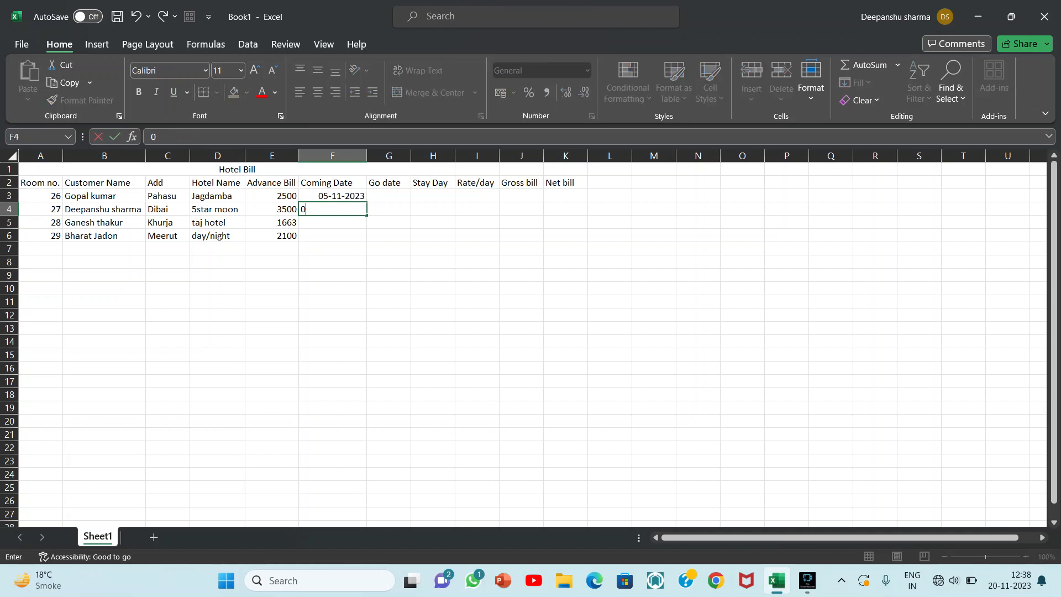
type("6/11/2023")
key("Return")
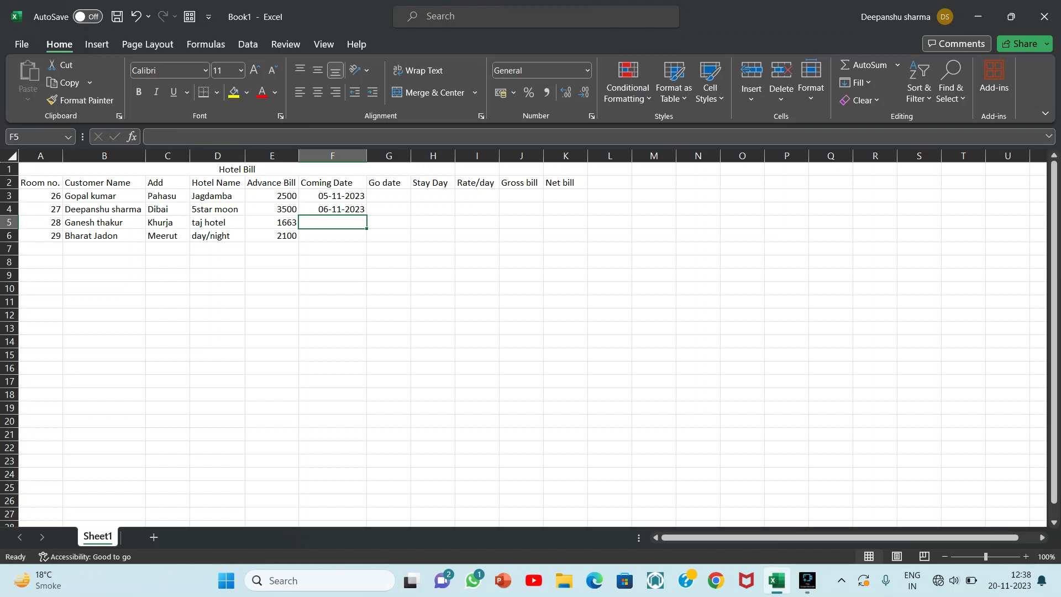
- Enter the coming date 8/11 in cell F5, and replace it with the full date 08/11/2023
type("8/")
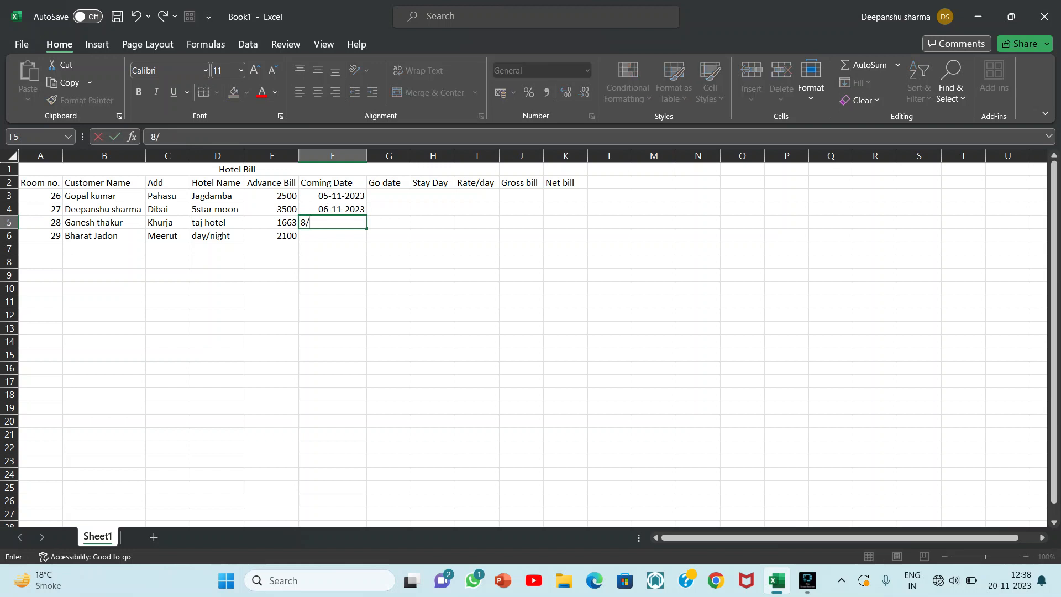
type("11")
key("Return")
left_click(333, 223)
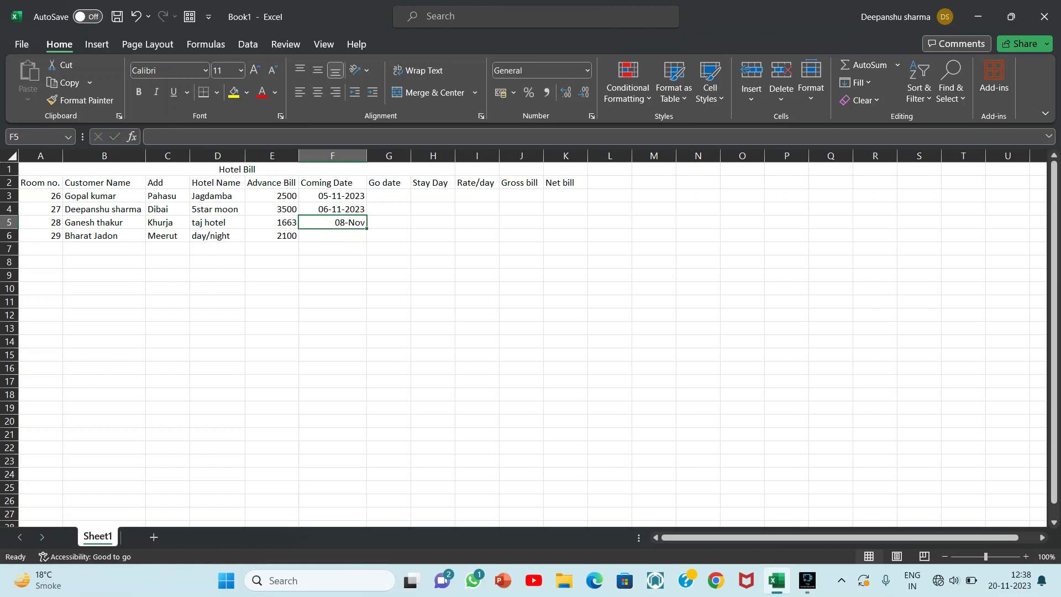
type("08")
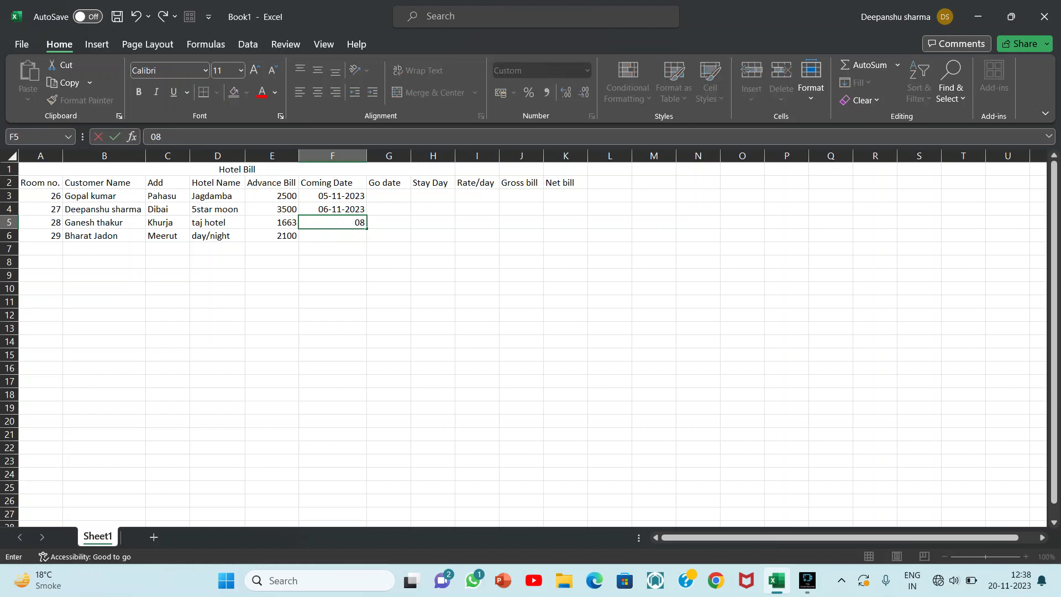
type("/1")
type("/2023")
key("Return")
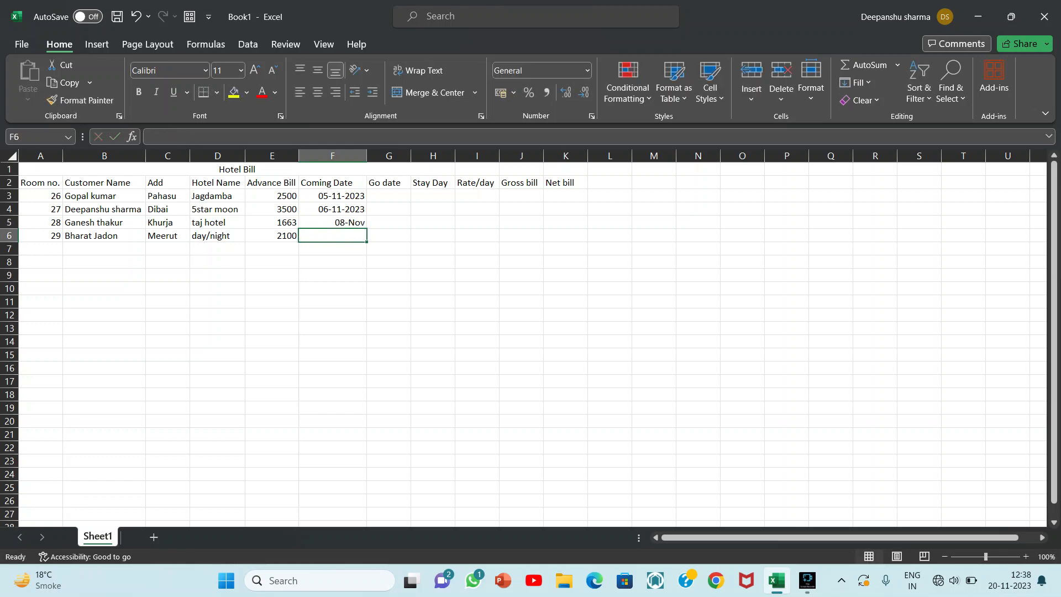
- Enter the coming date 10/11/2023 in cell F6
type("10")
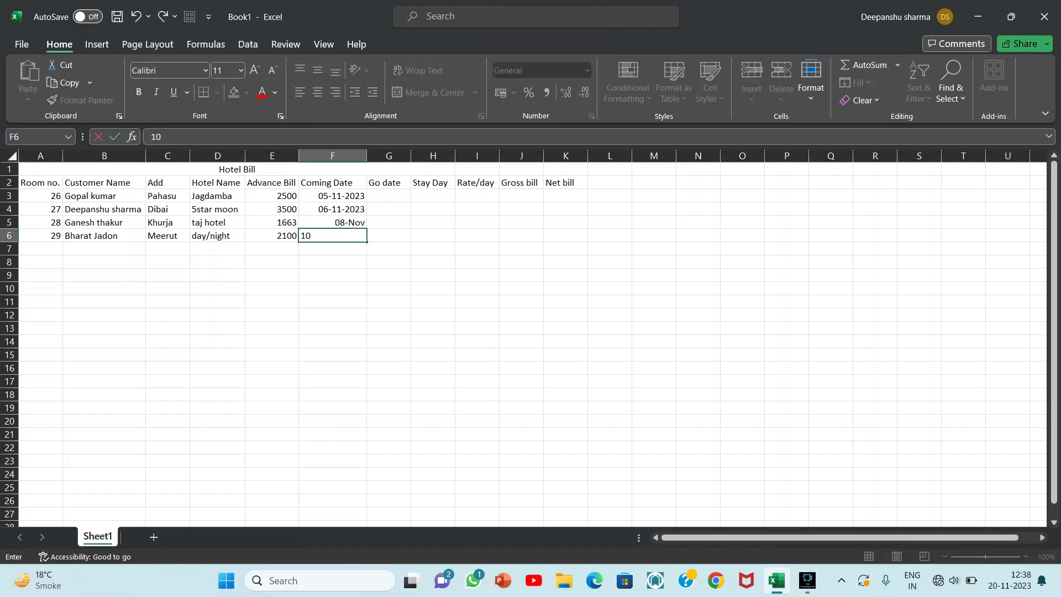
type("/11/2023")
key("Up")
key("Up")
key("Up")
key("Up")
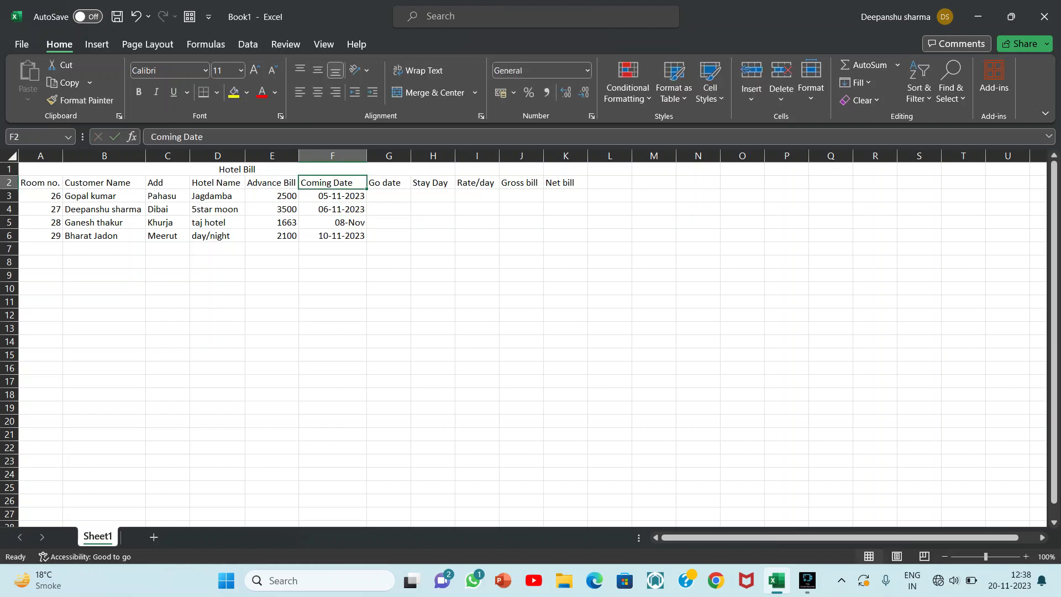
- Try to show the year in cell F5 by re-entering its coming date as 08/11/2023
key("Right")
key("Down")
key("Down")
key("Down")
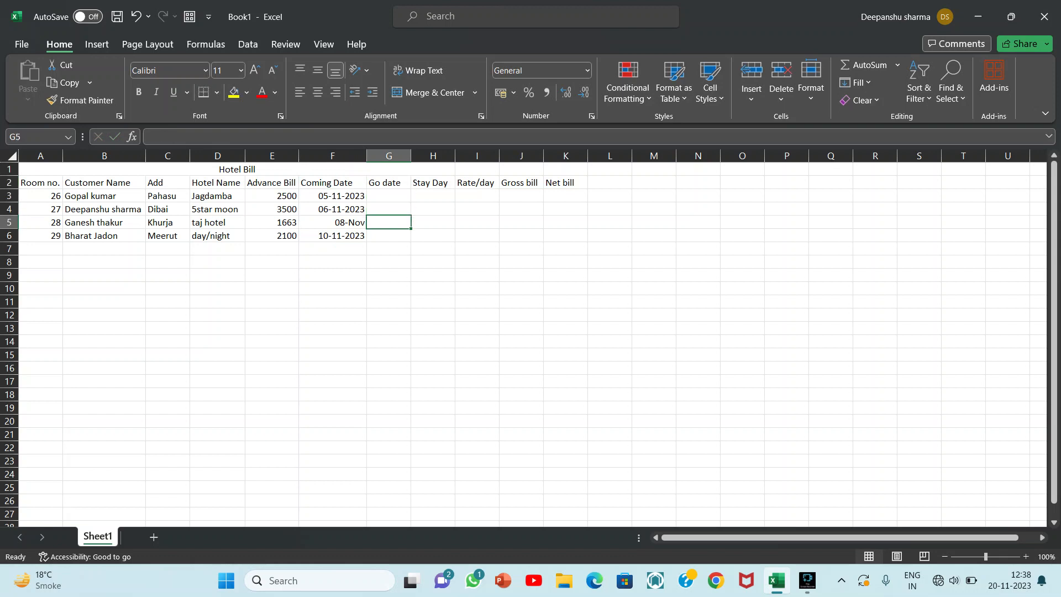
key("Left")
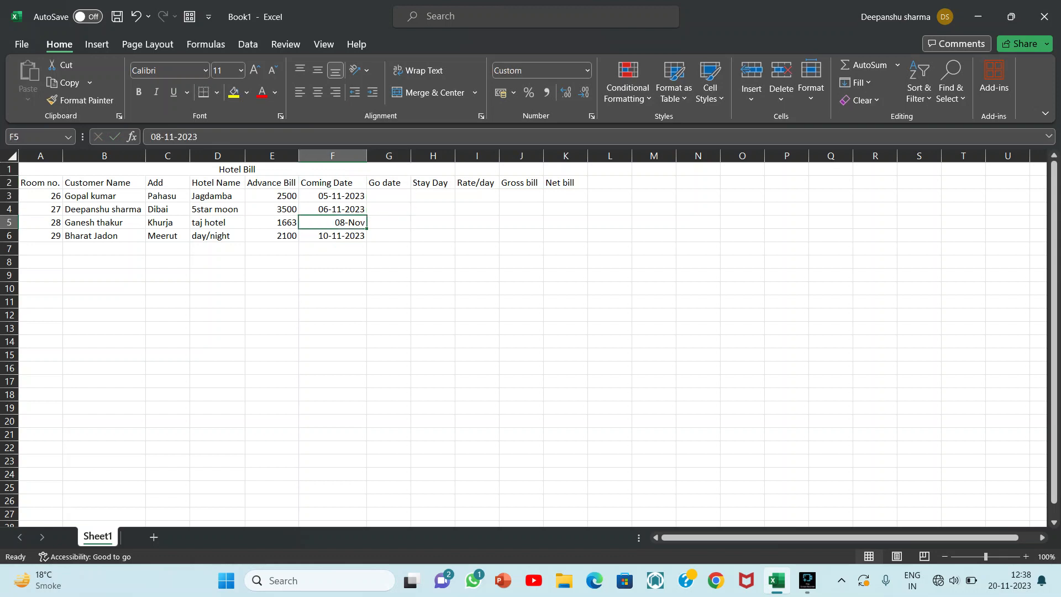
type("08/11")
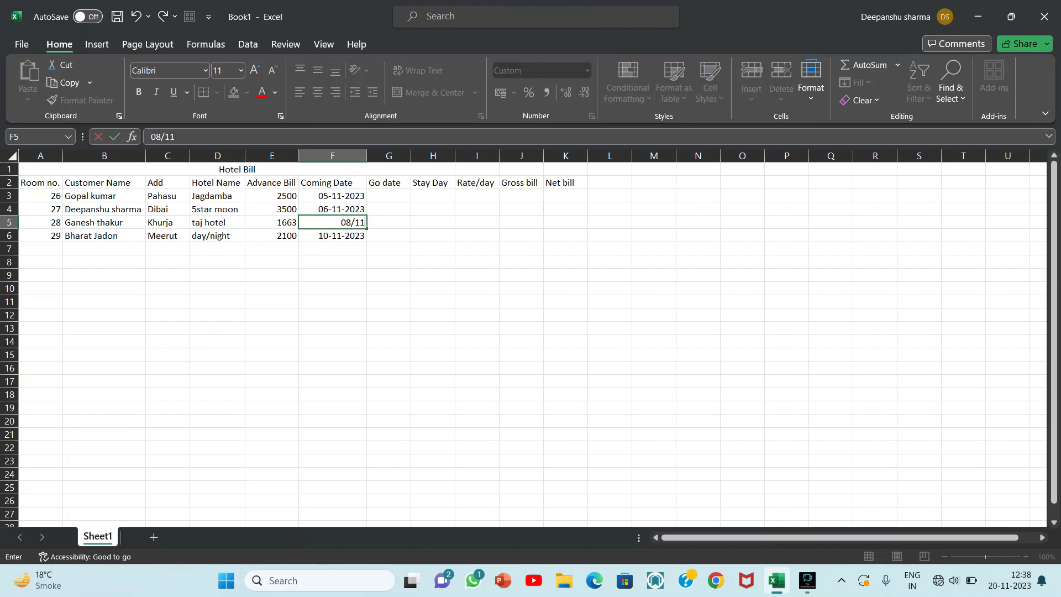
type("/2023")
key("Return")
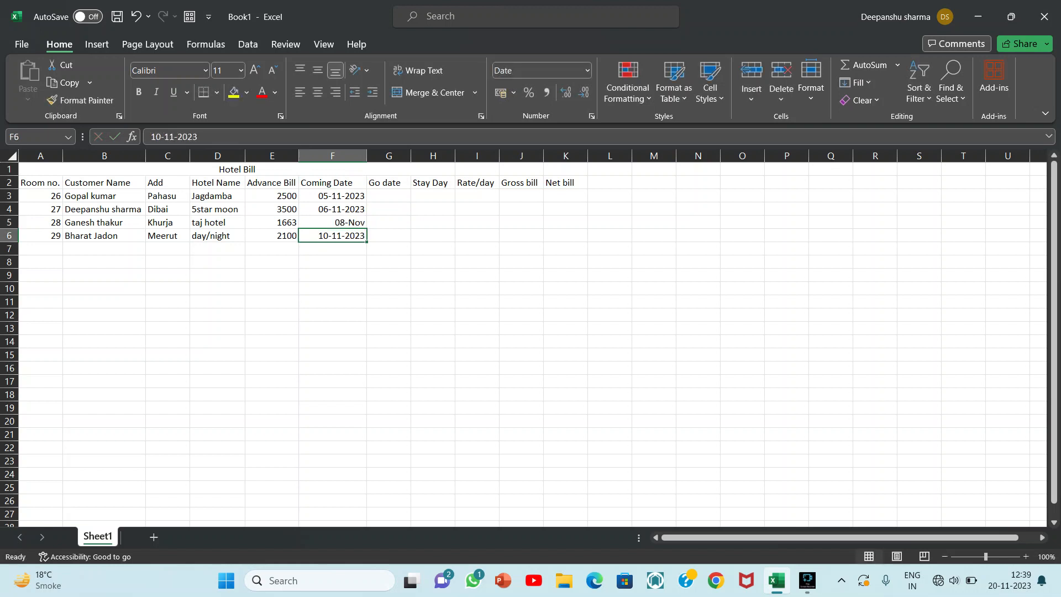
- Examine the full date stored in cell F5 compared with how the cell displays it
key("Up")
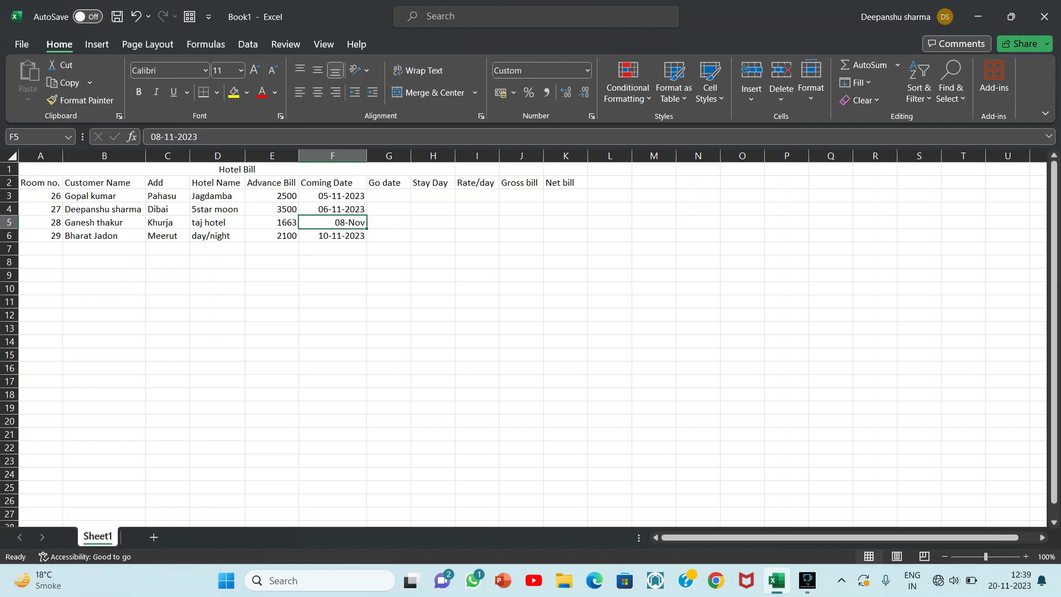
key("Down")
key("Down")
key("Up")
key("Up")
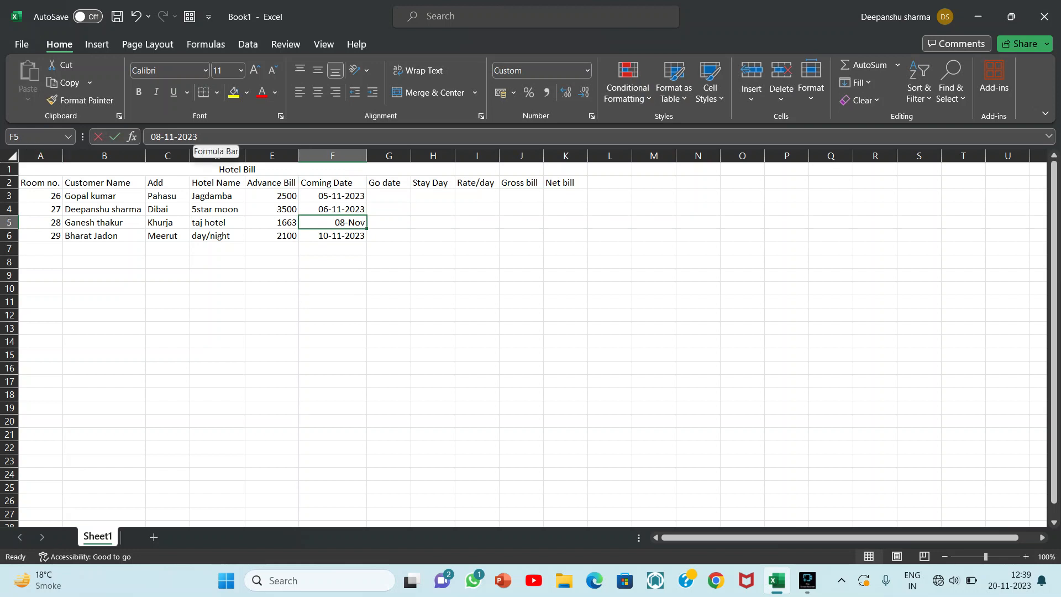
left_click(207, 136)
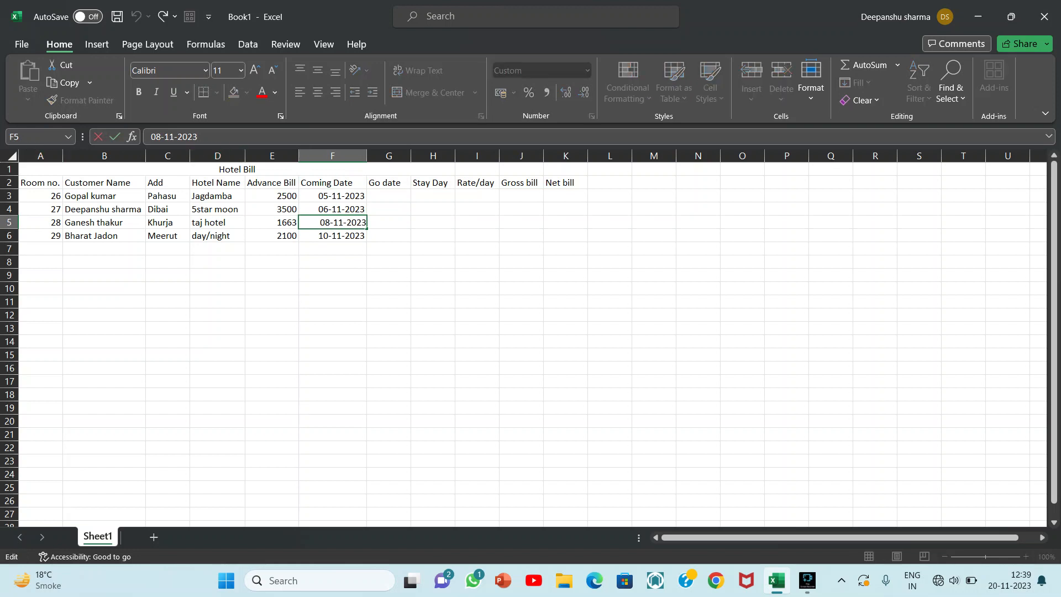
left_click(433, 209)
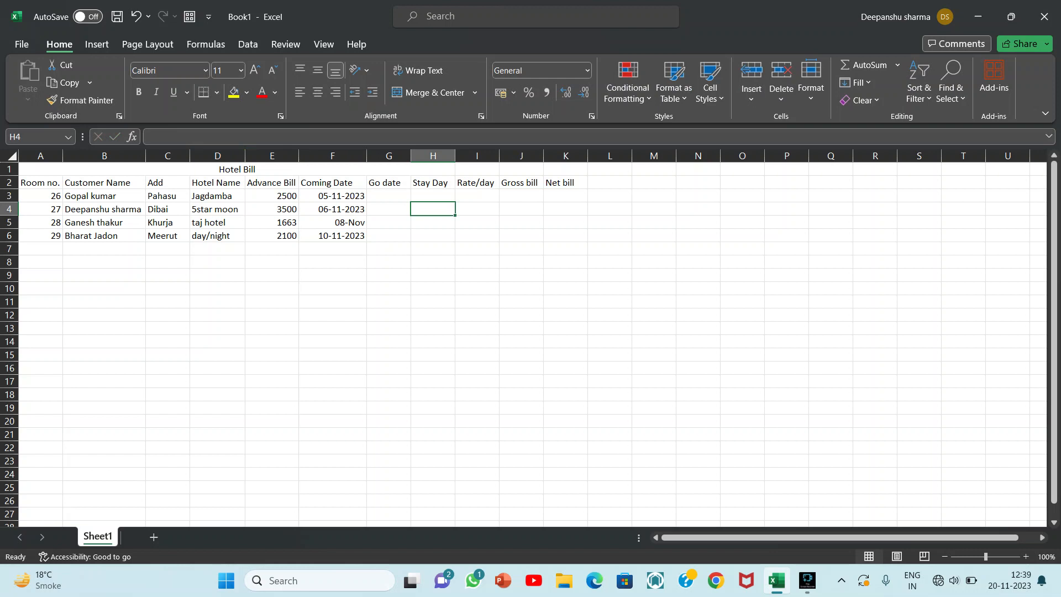
left_click(332, 222)
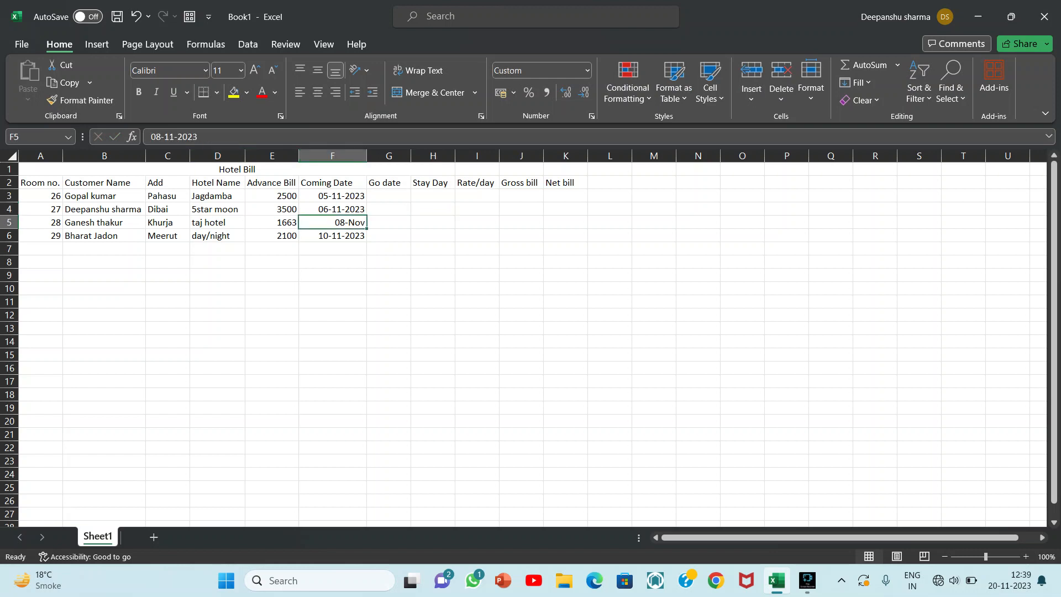
- Undo the coming date entries made in cells F5 and F6
left_click(135, 16)
left_click(136, 17)
left_click(136, 17)
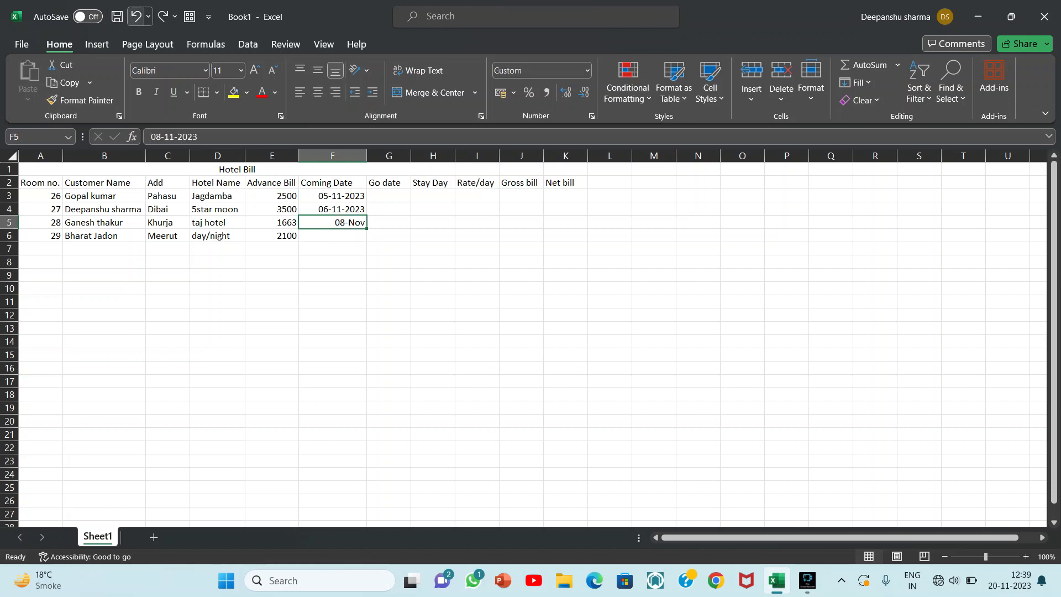
left_click(135, 16)
- Enter the coming dates 08/11/2023 in cell F5 and 10/11/2023 in cell F6
type("08/11/2023")
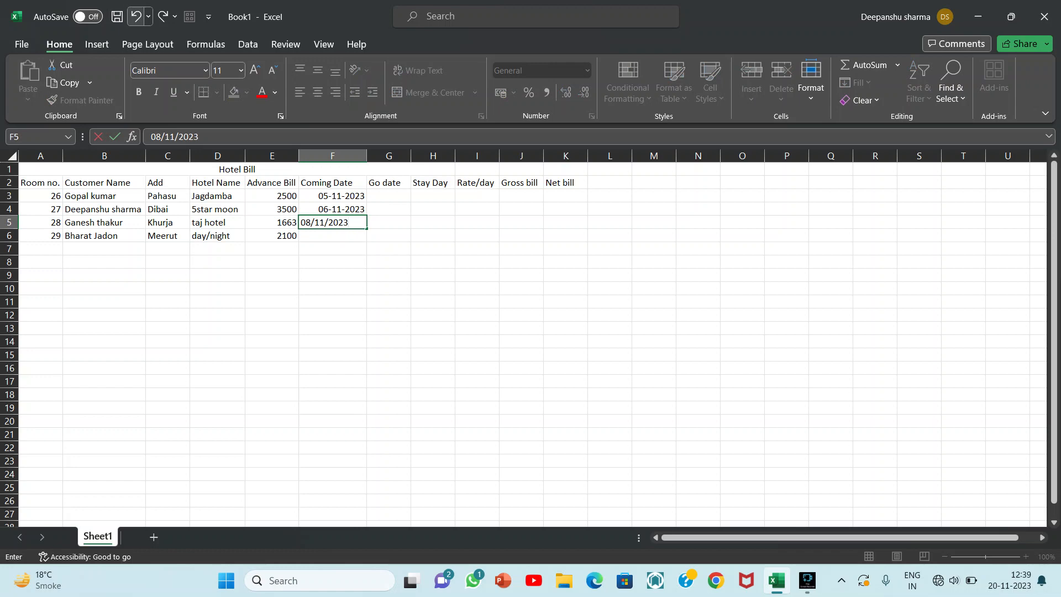
key("Return")
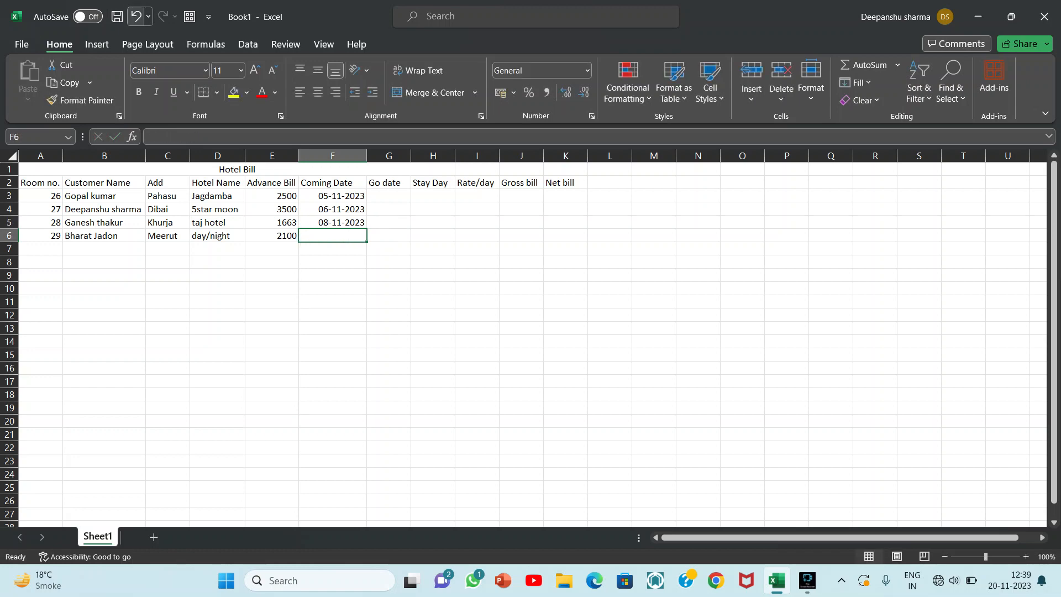
type("10/11/")
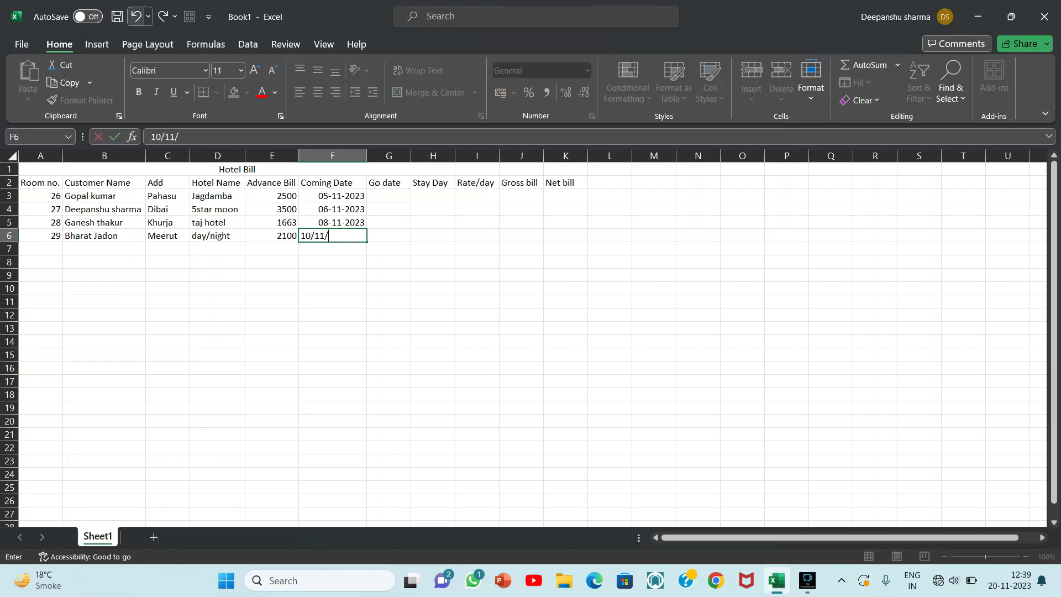
type("2023")
key("Up")
key("Up")
key("Up")
key("Up")
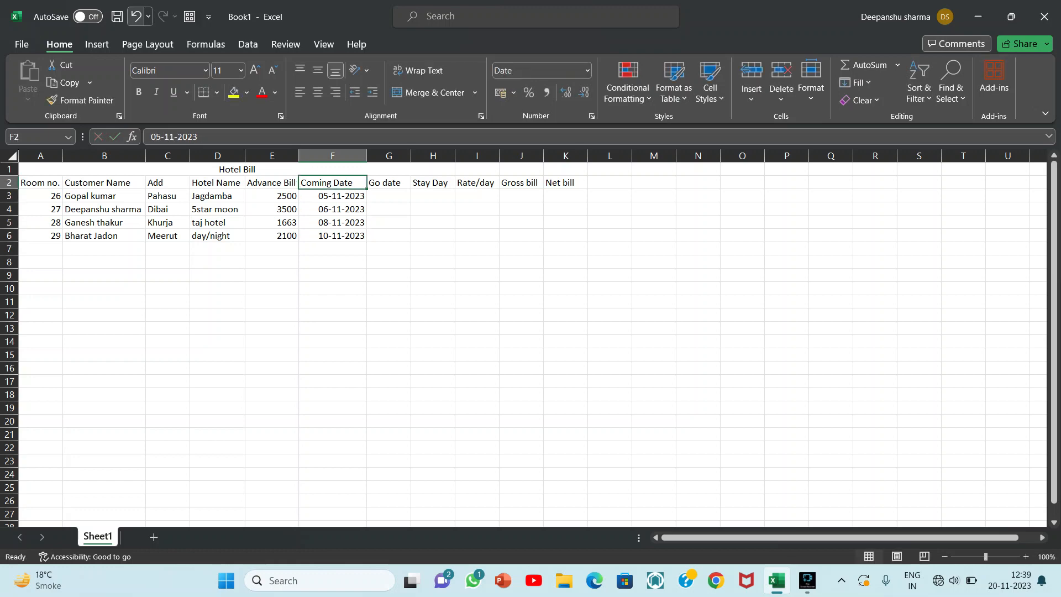
- Enter the go dates 10/11/2023 in cell G3 and 11/11/2023 in cell G4
key("Right")
key("Down")
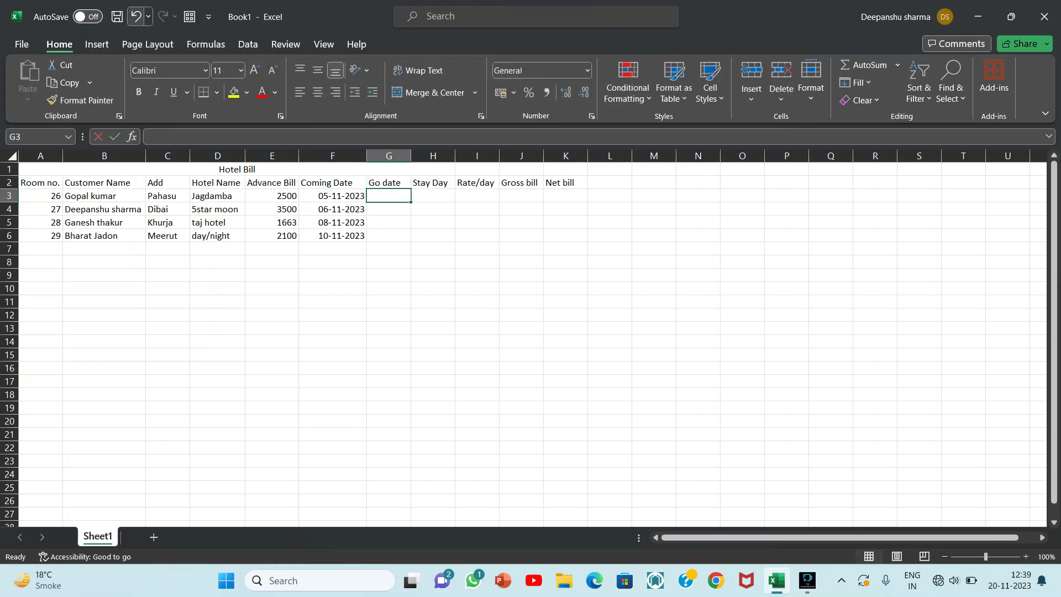
type("10/118/")
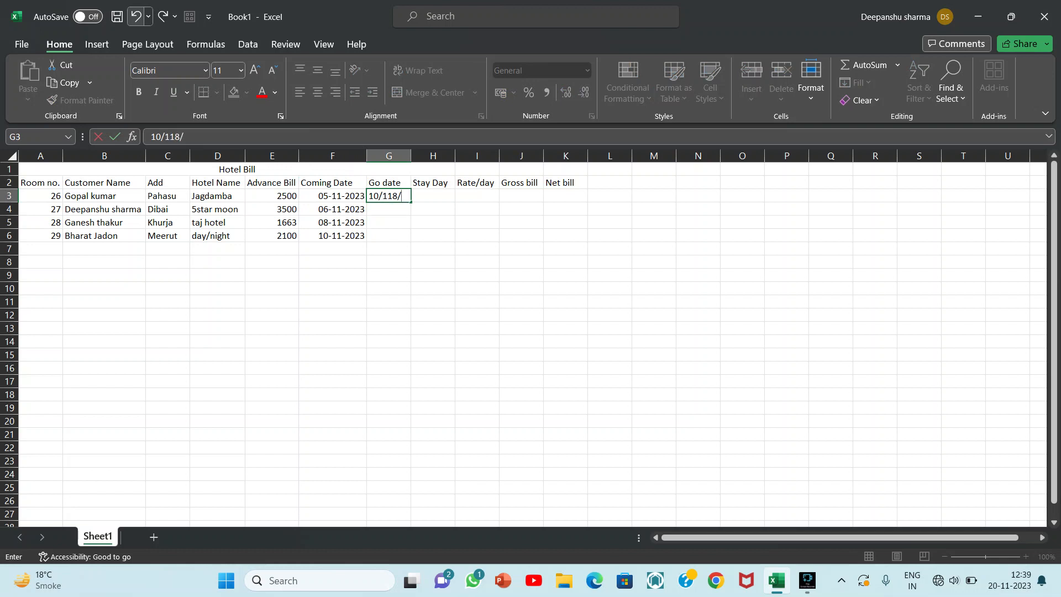
key("BackSpace")
key("BackSpace")
type("/20")
type("23")
key("Return")
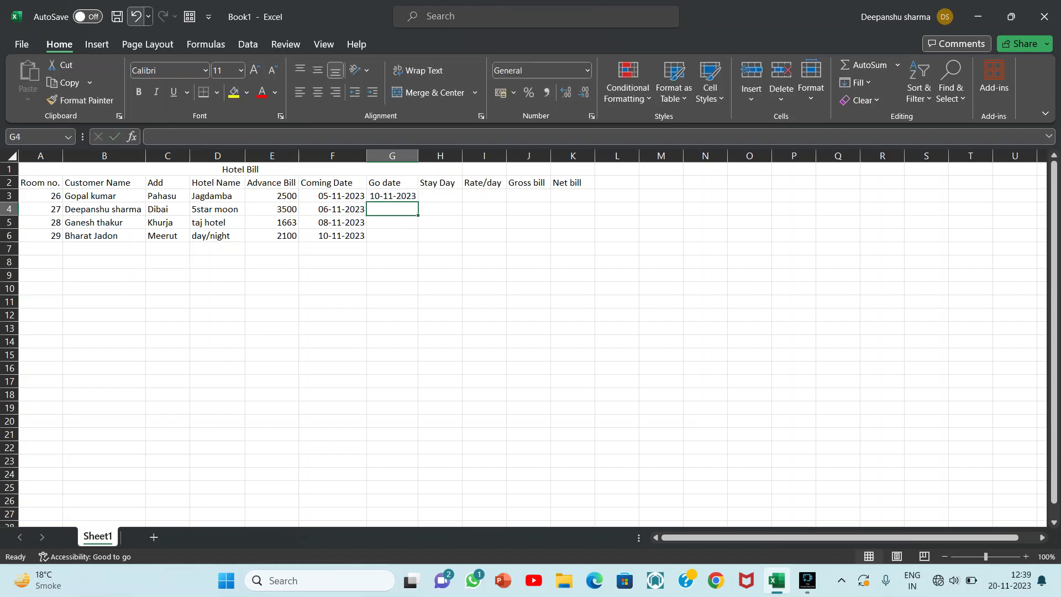
type("11")
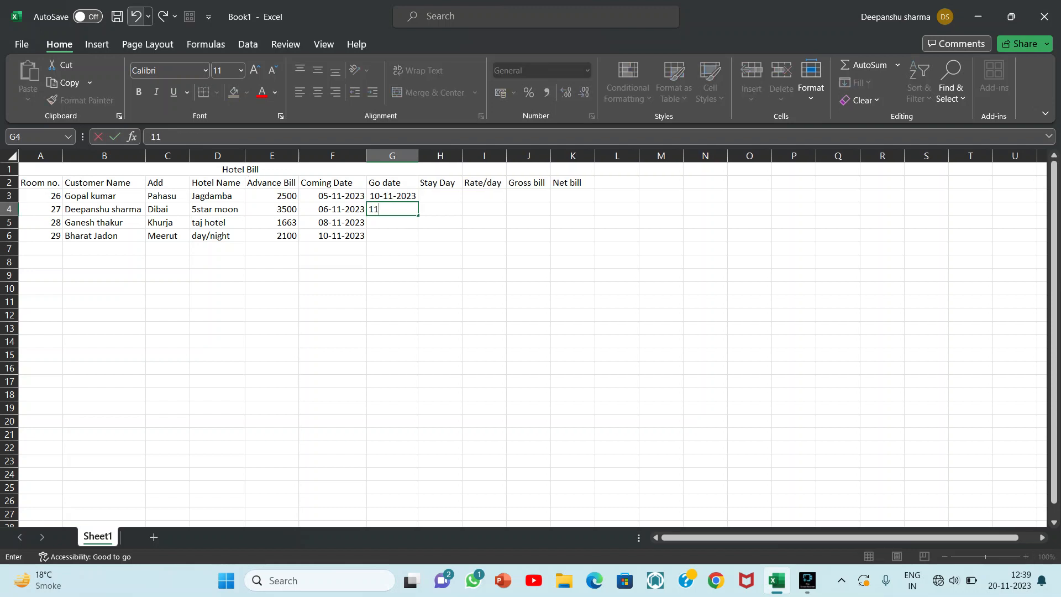
type("/11/2023")
key("Return")
- Enter the go dates 15/11/2023 in cell G5 and 18/11/2023 in cell G6
type("15")
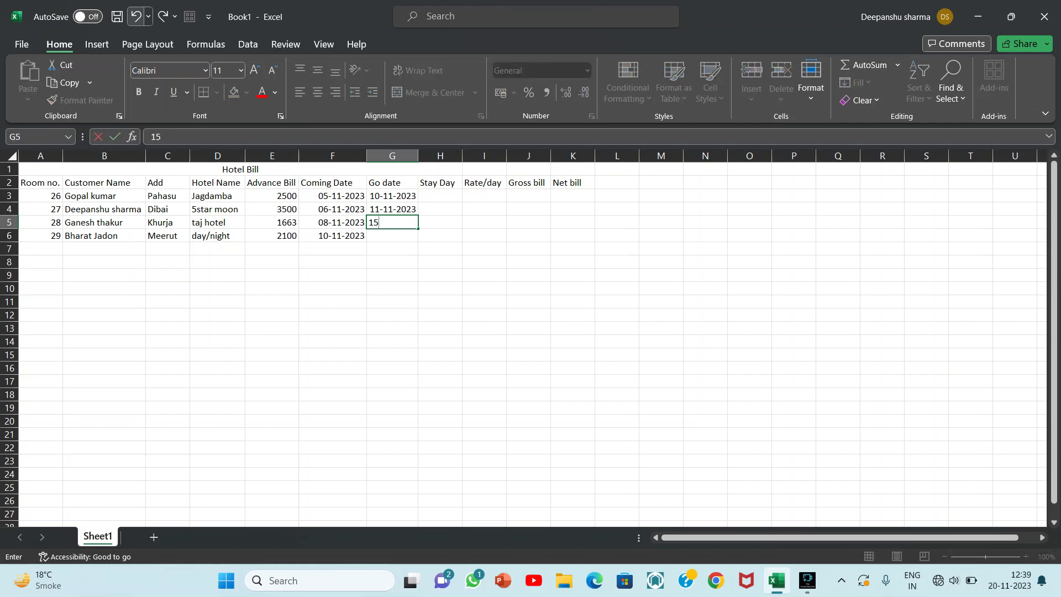
type("/11/2023")
key("Return")
type("18/11/2023")
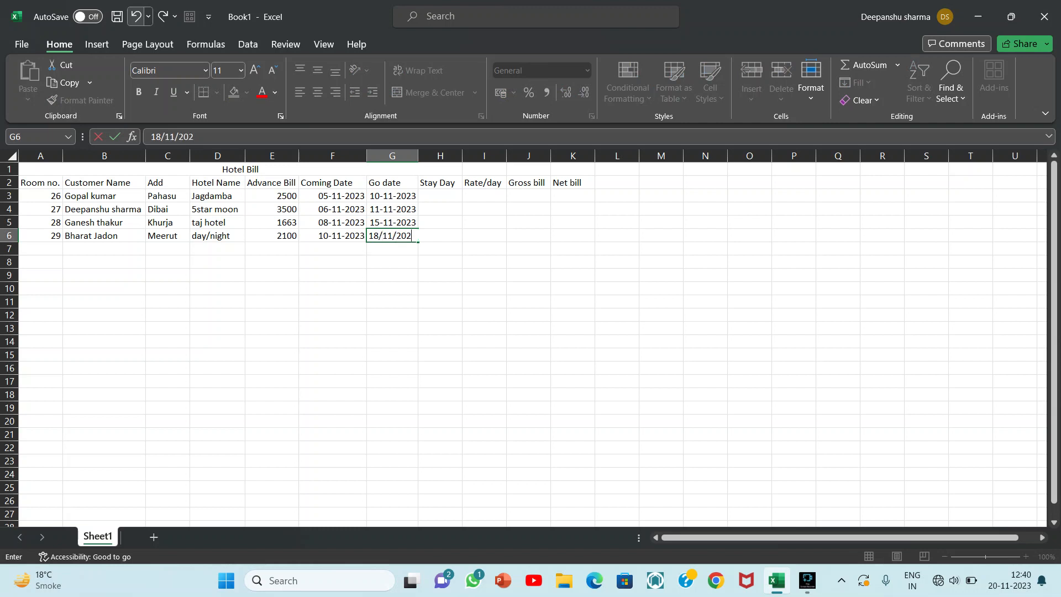
key("Up")
key("Up")
key("Up")
key("Up")
- Calculate the first customer's stay days in cell H3 with the formula =(g3-f3)
key("Right")
key("Down")
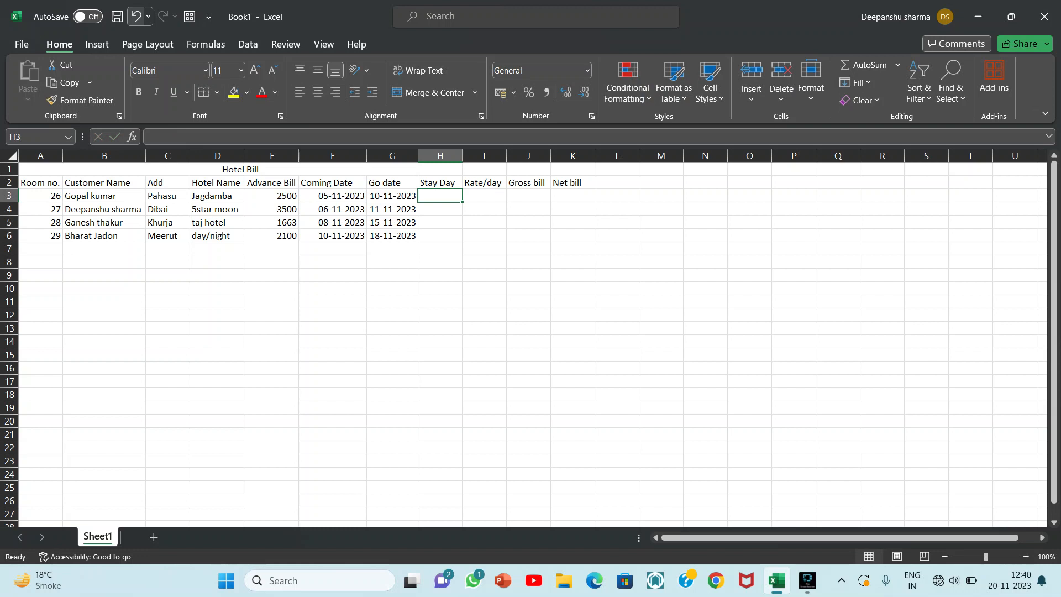
type("=")
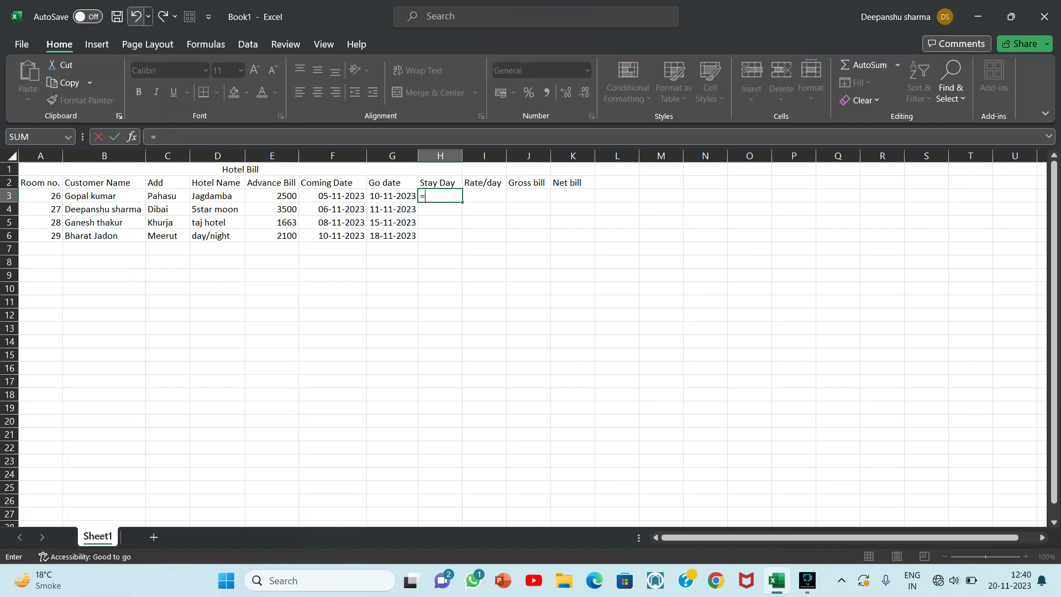
type("(g3")
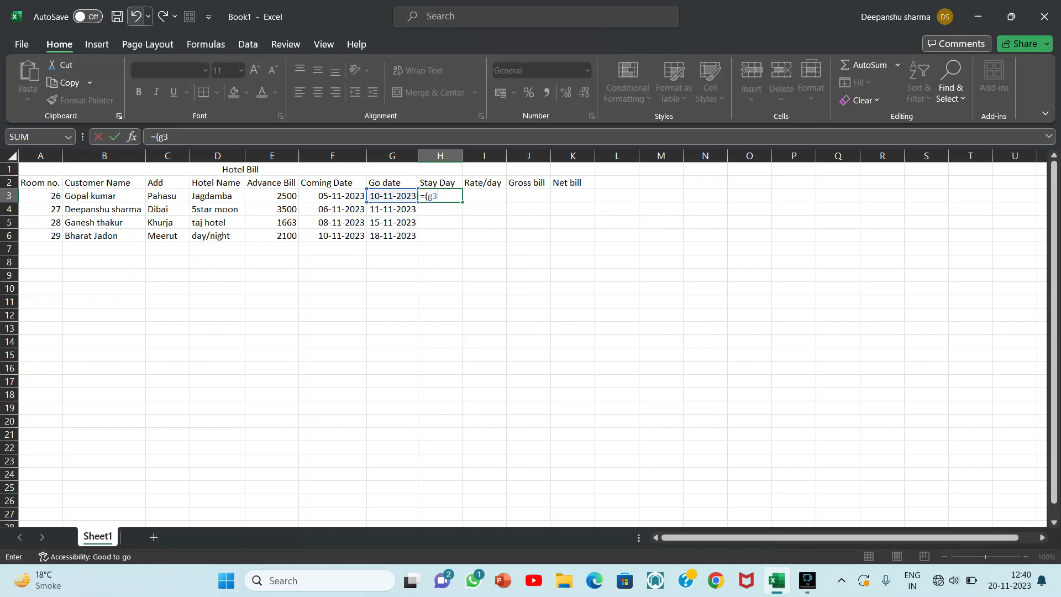
type("-f3")
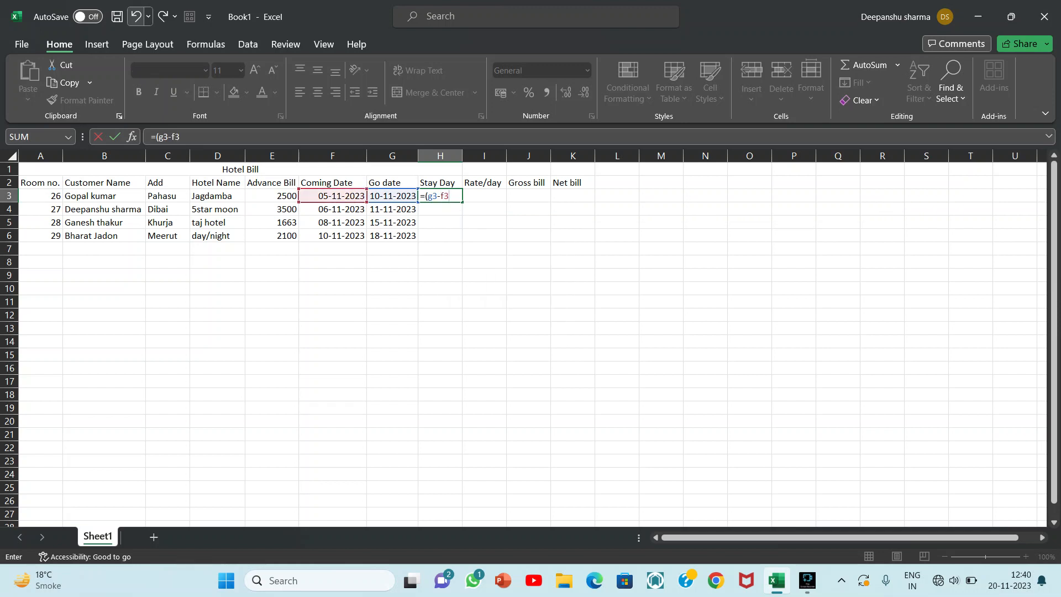
type(")")
key("Return")
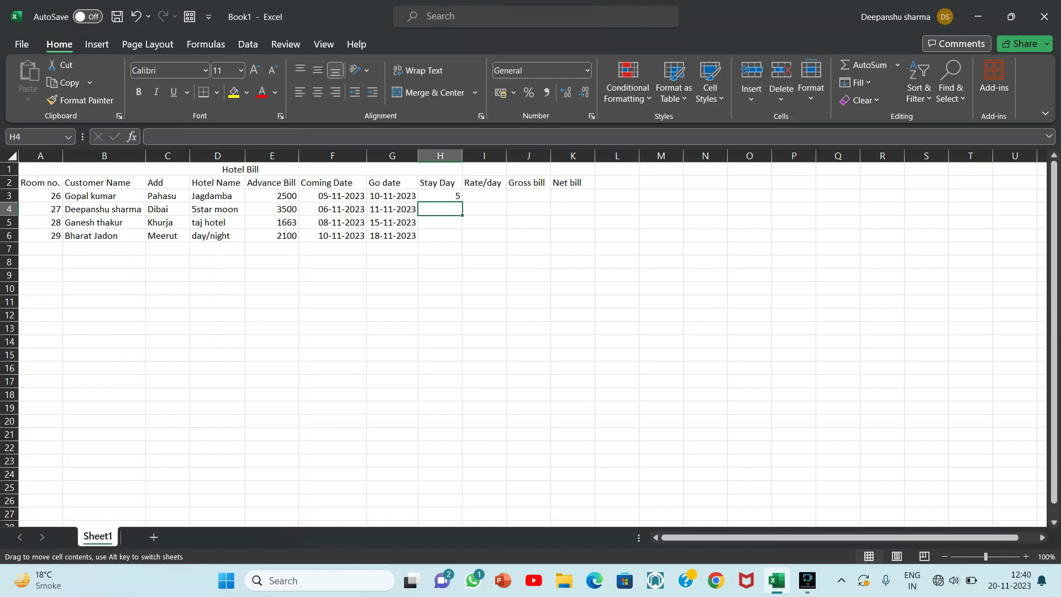
- Fill the stay-day formula from cell H3 down to H6 for the remaining customers
left_click(450, 197)
left_click_drag(458, 198, 462, 237)
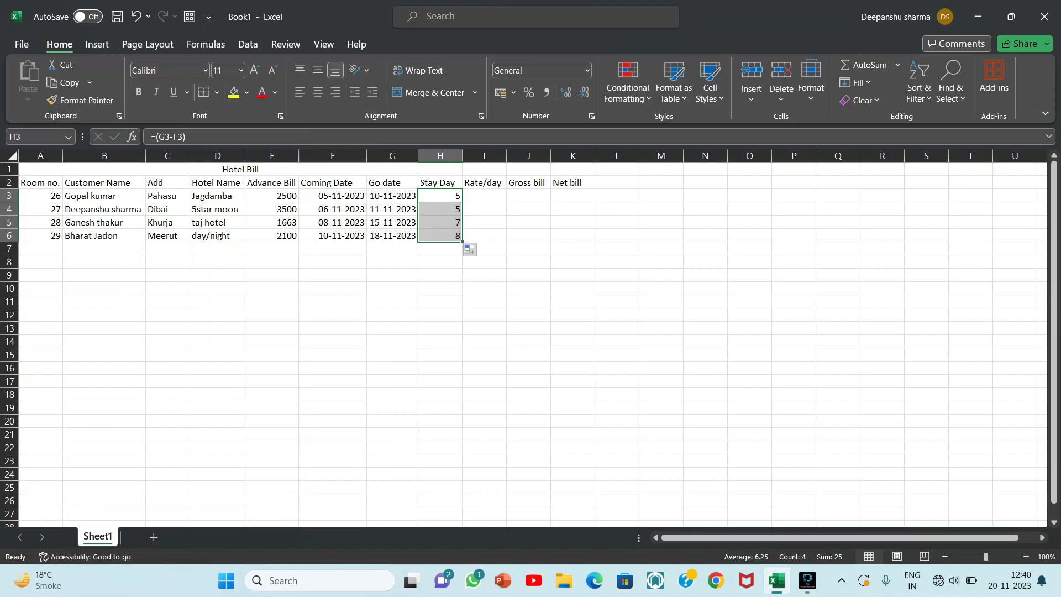
- Enter the daily rates 5000, 6000, 7000 and 8000 in cells I3 to I6
left_click(484, 196)
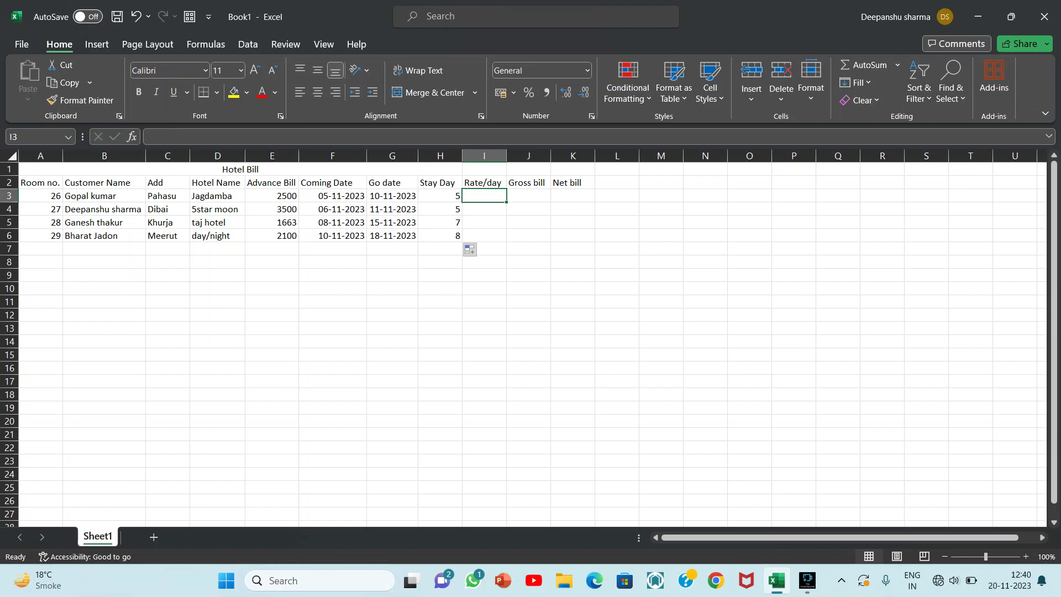
type("5000")
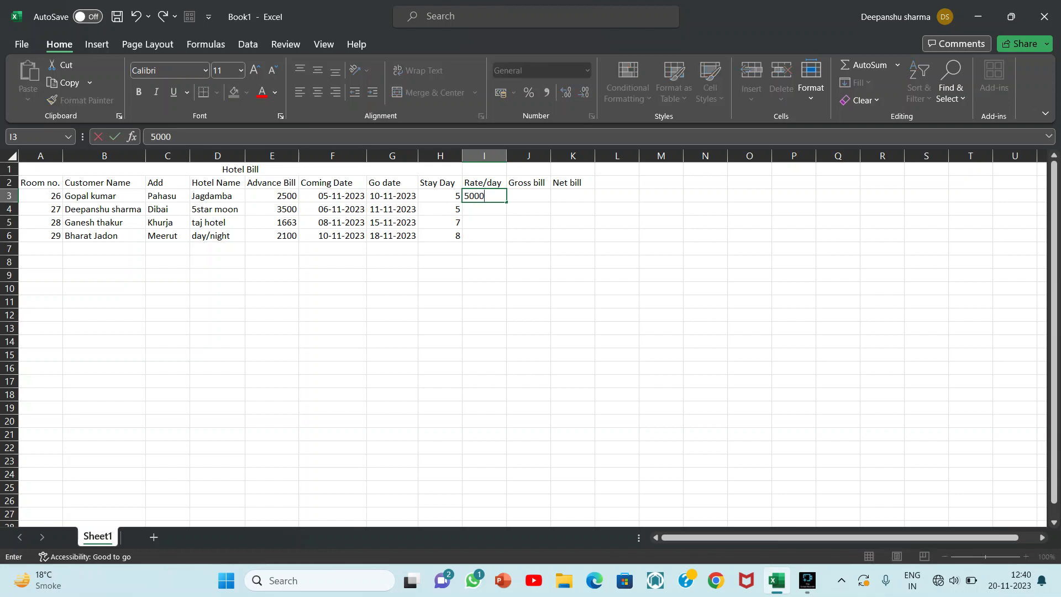
key("Return")
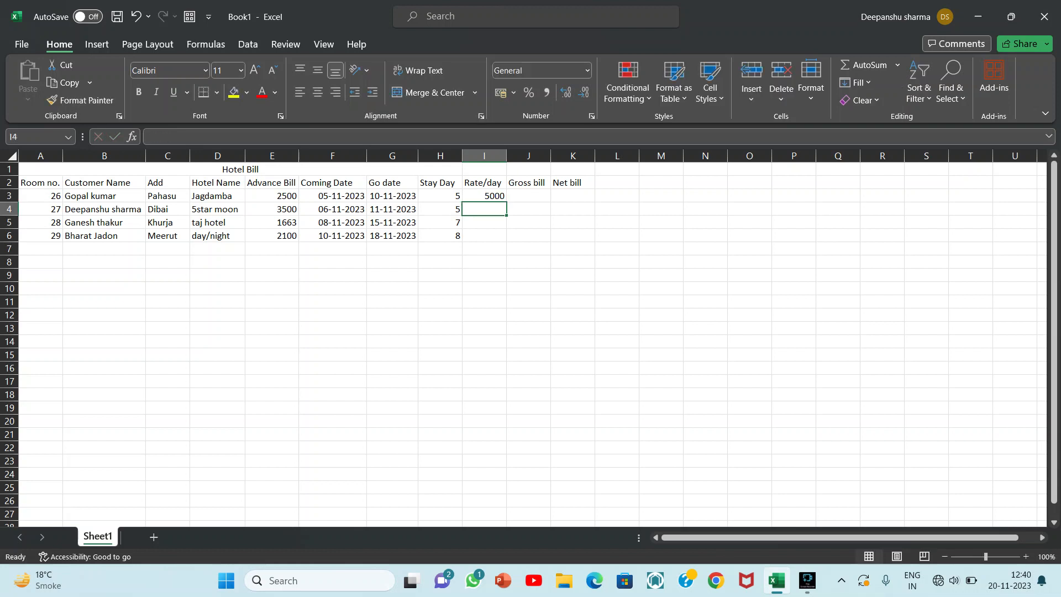
type("6000")
key("Return")
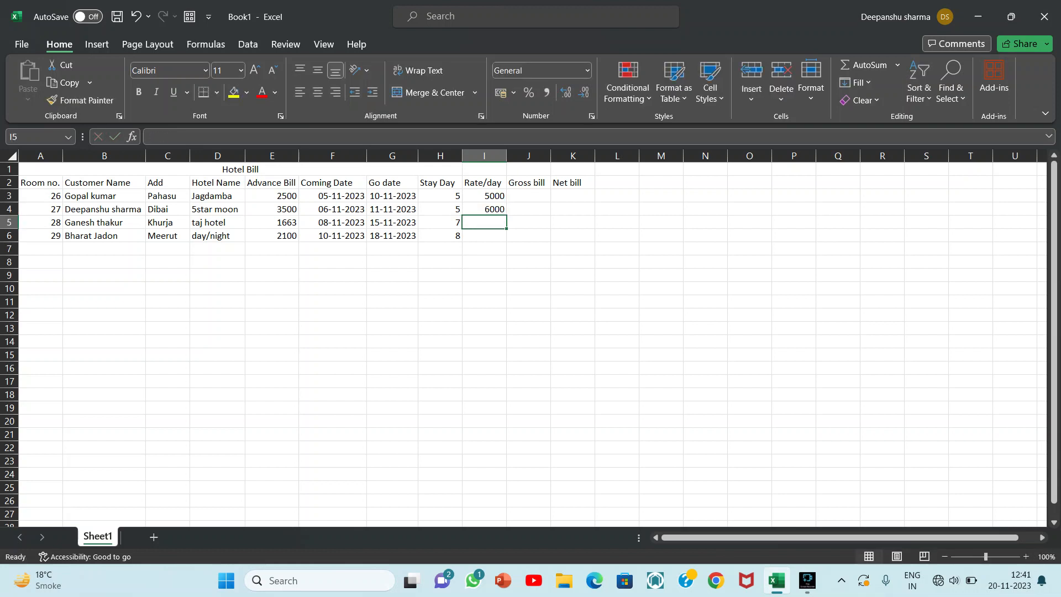
type("7000")
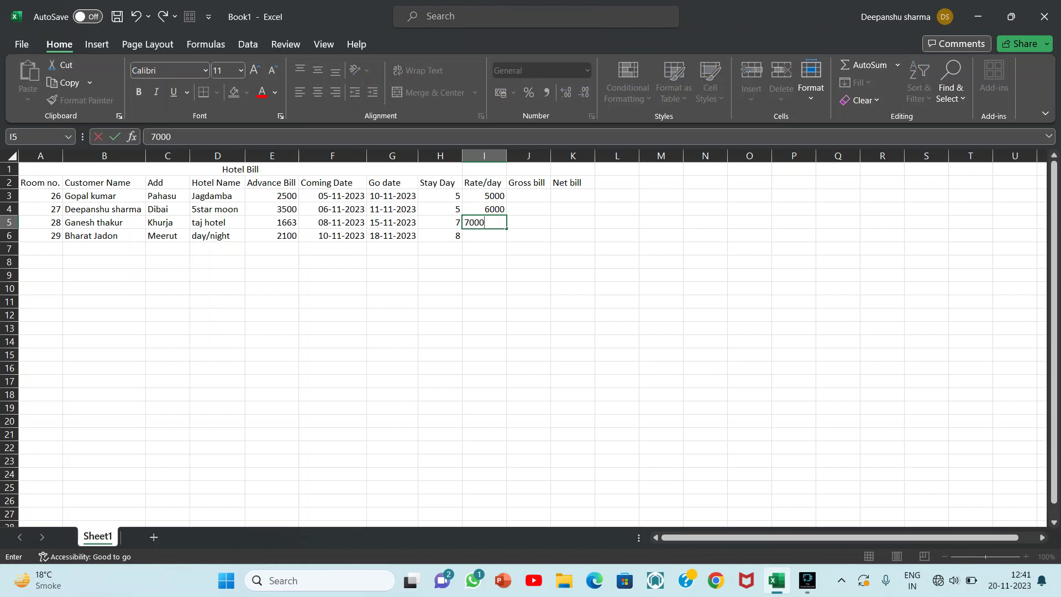
key("Return")
type("8000")
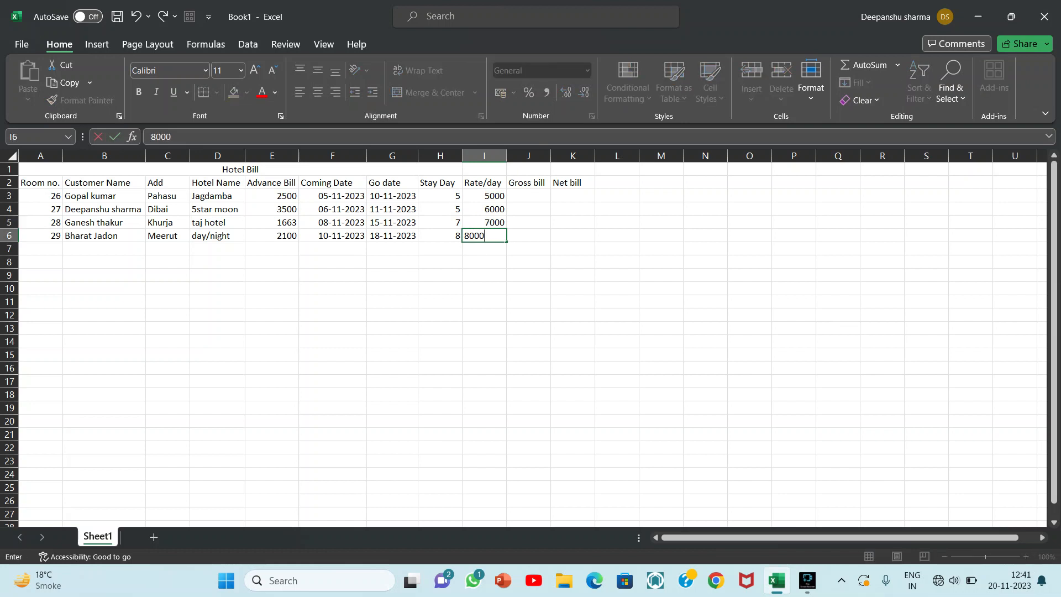
key("Up")
- Calculate the gross bill in cell J3 with the formula =(h3*i3) and fill it down to J6
key("Up")
key("Up")
key("Up")
key("Right")
key("Down")
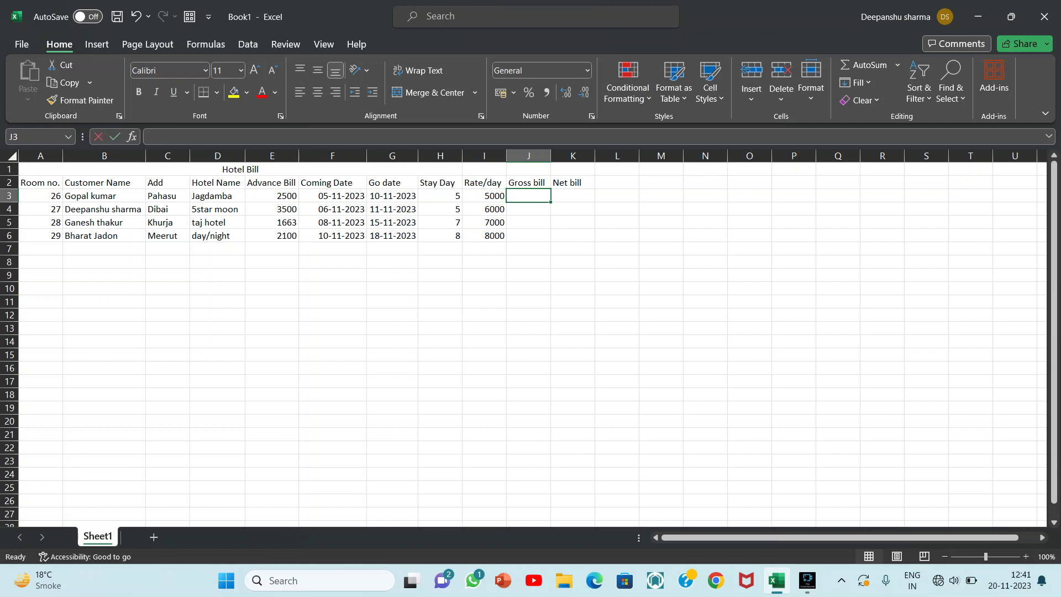
type("=(")
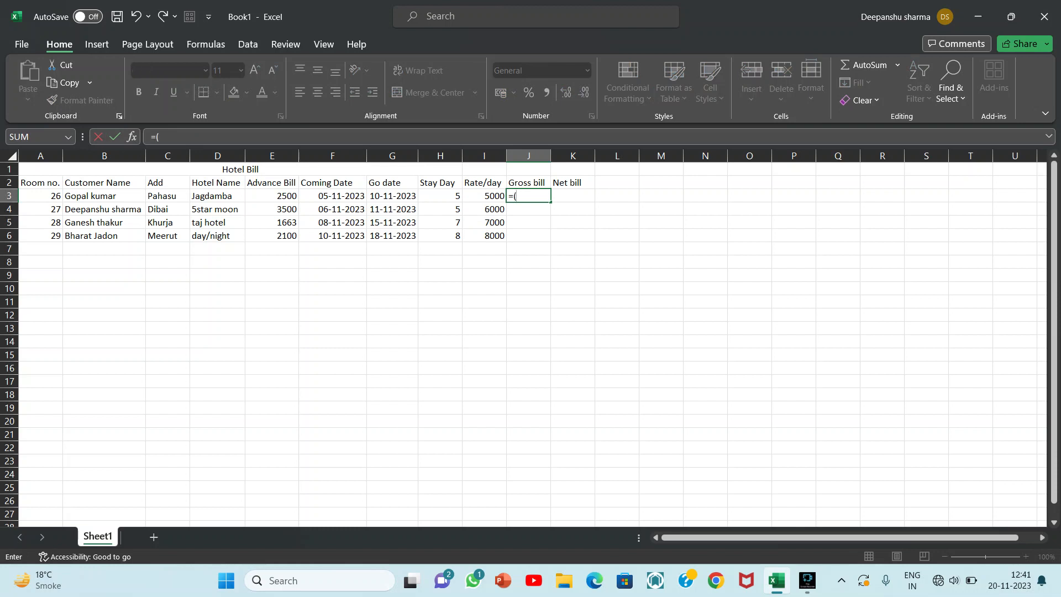
type("h3")
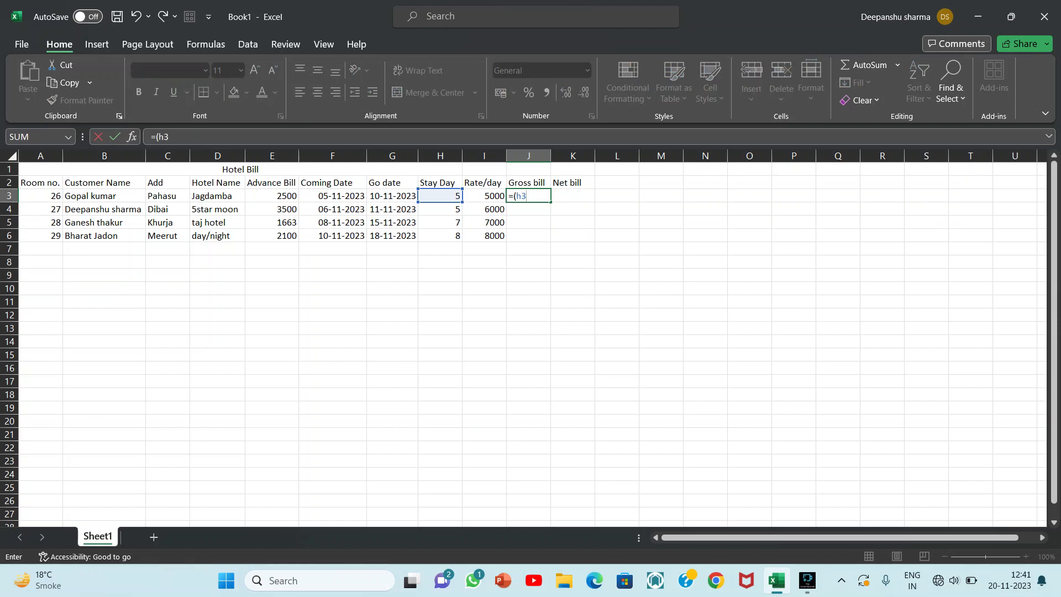
type("*i")
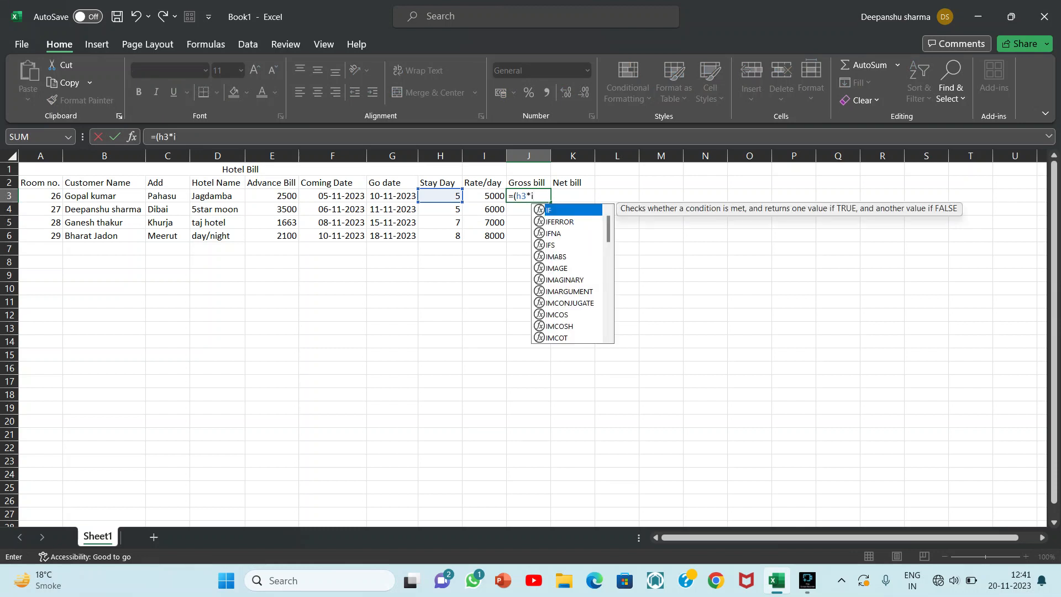
type("3)")
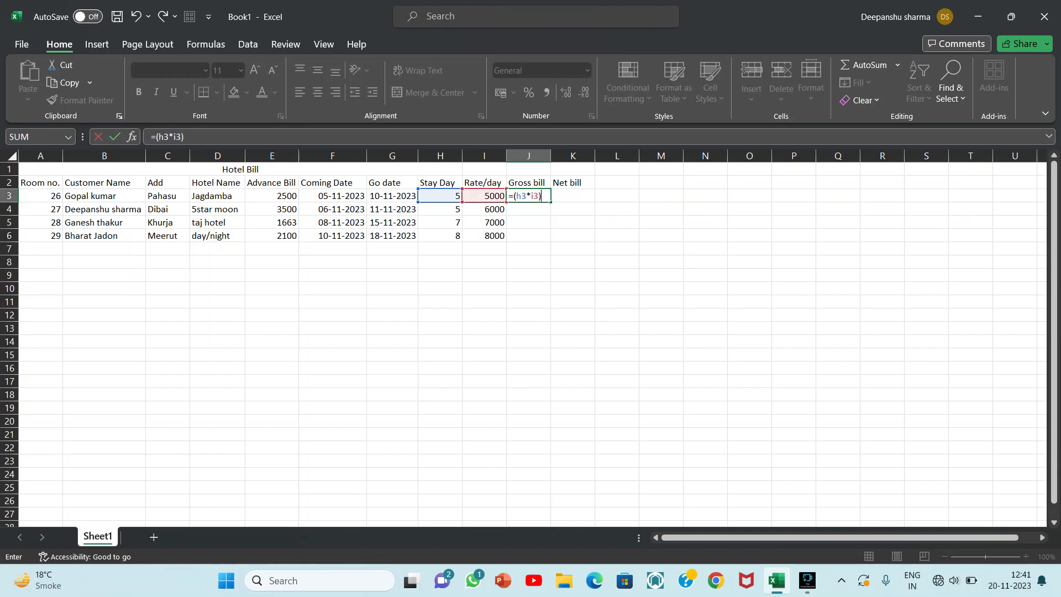
key("Return")
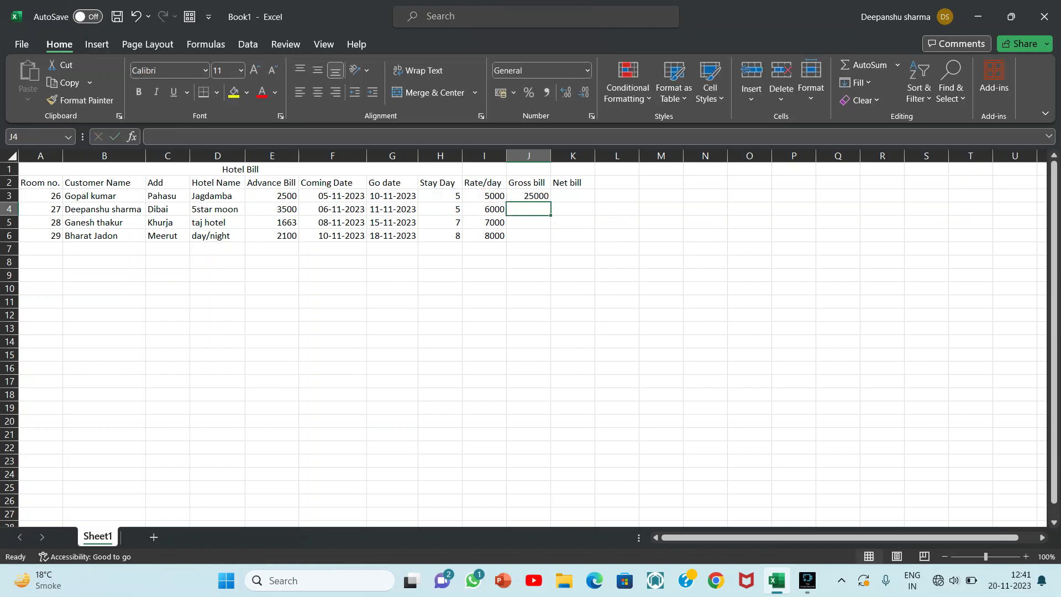
left_click(529, 197)
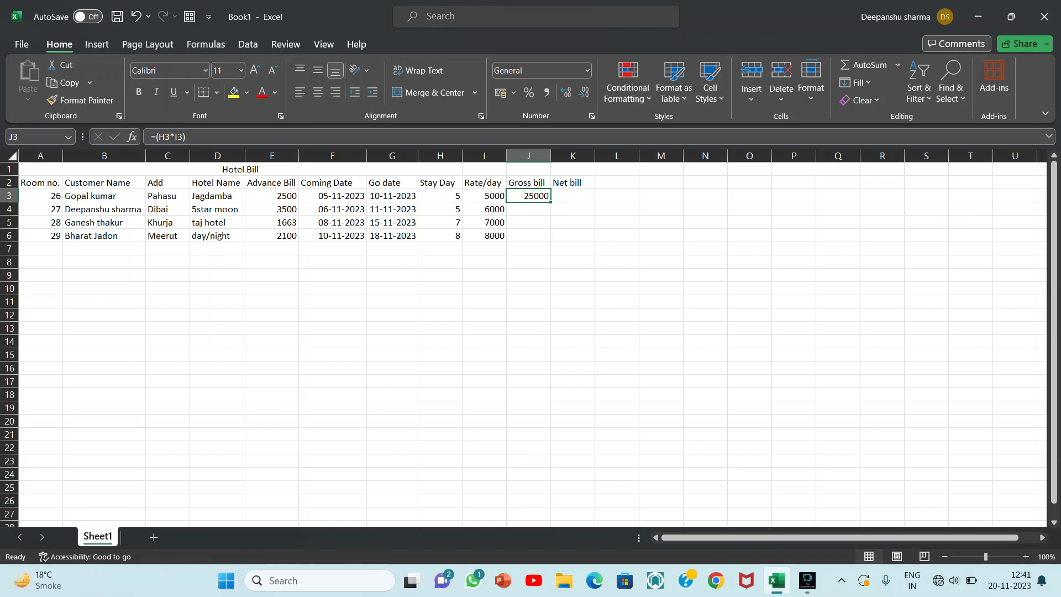
left_click_drag(551, 202, 547, 237)
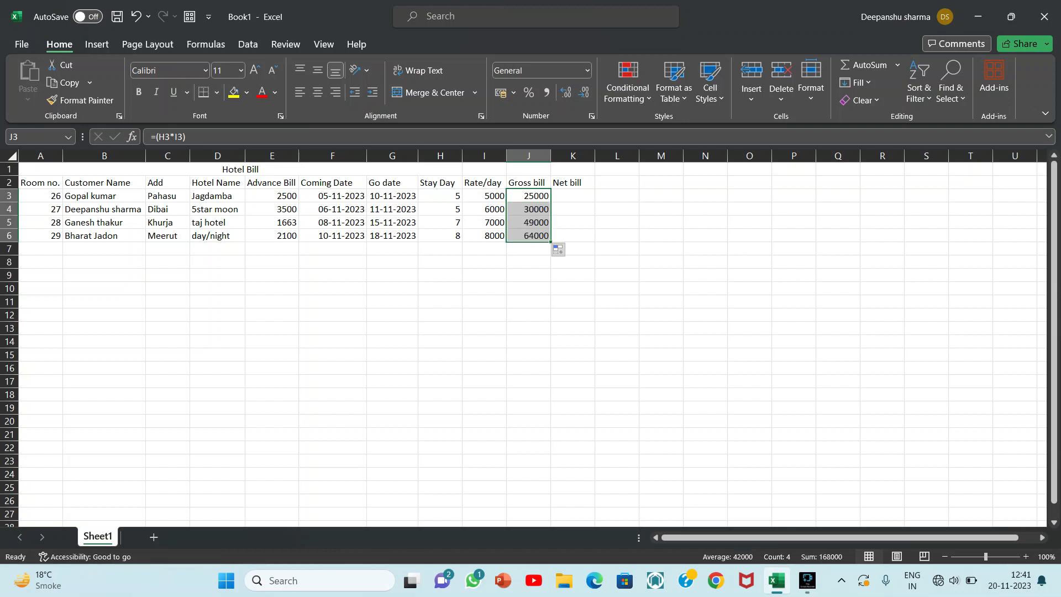
- Calculate the net bill in cell K3 with the formula =(j3-e3) and fill it down to K6
left_click(572, 196)
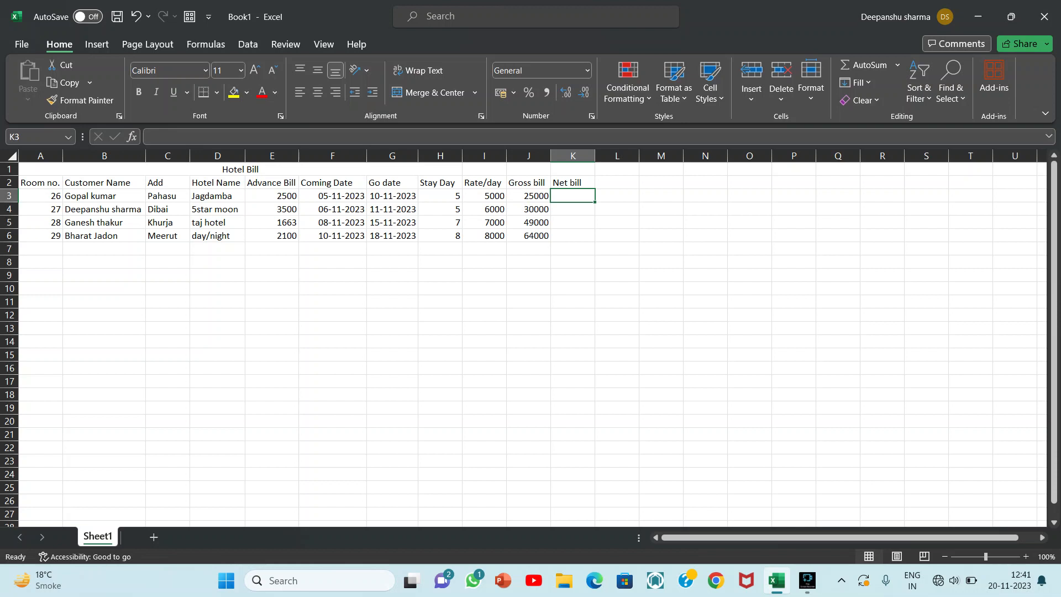
type("=(")
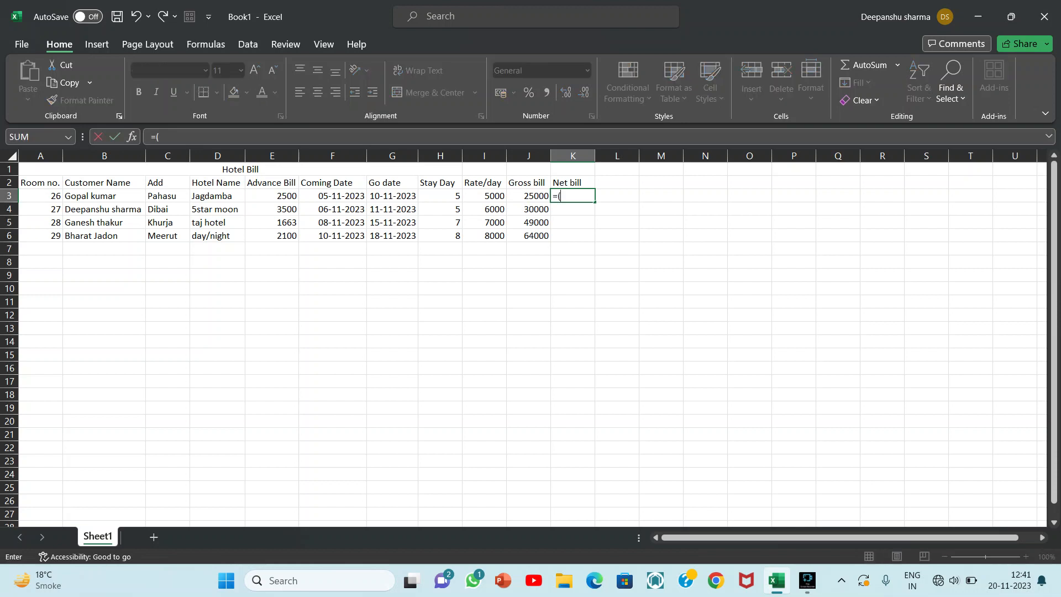
type("j3")
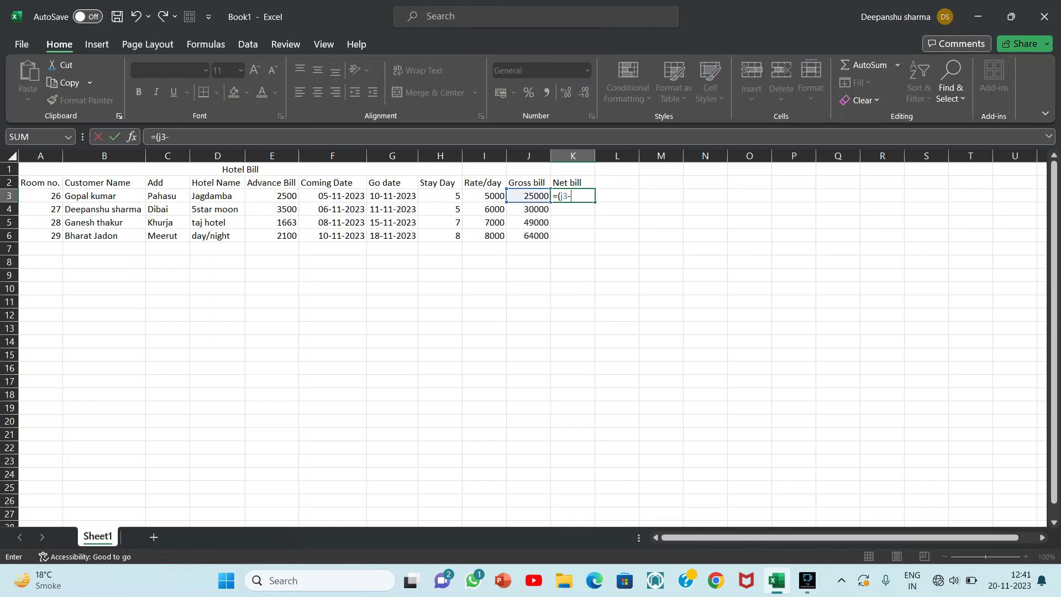
type("-e3")
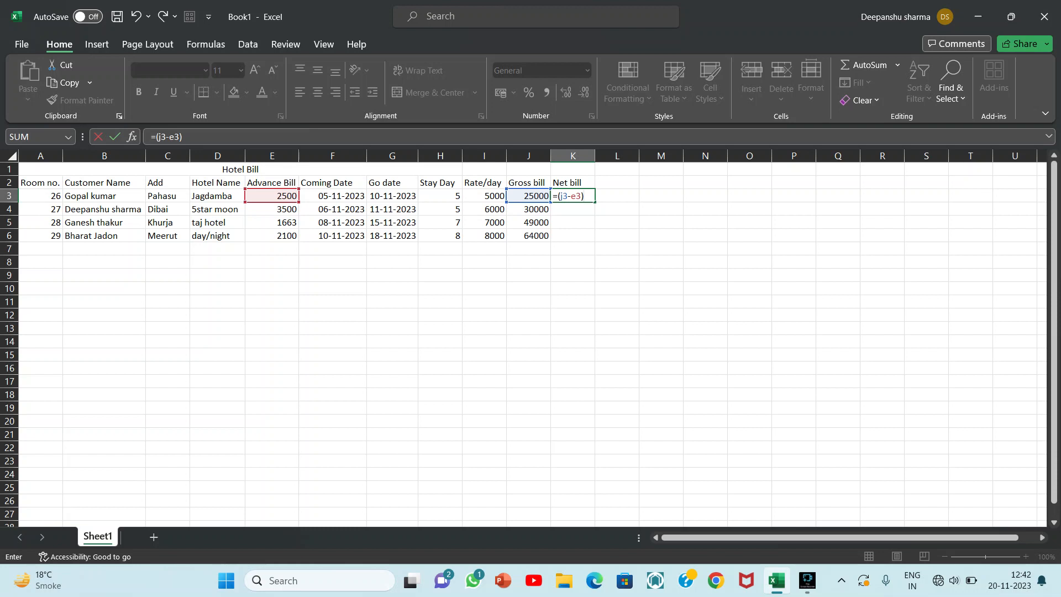
key("Return")
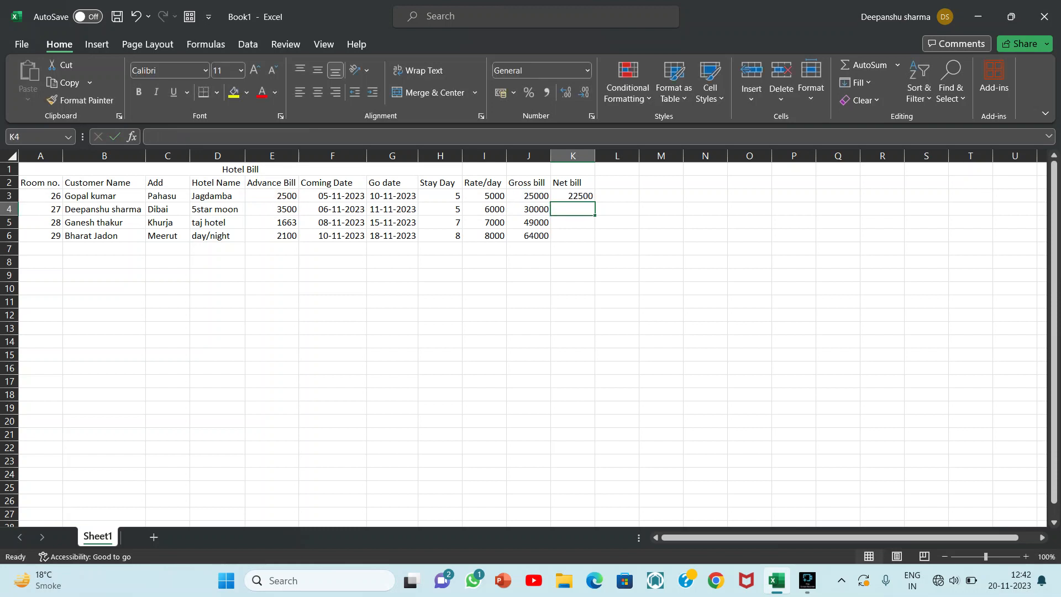
left_click(573, 196)
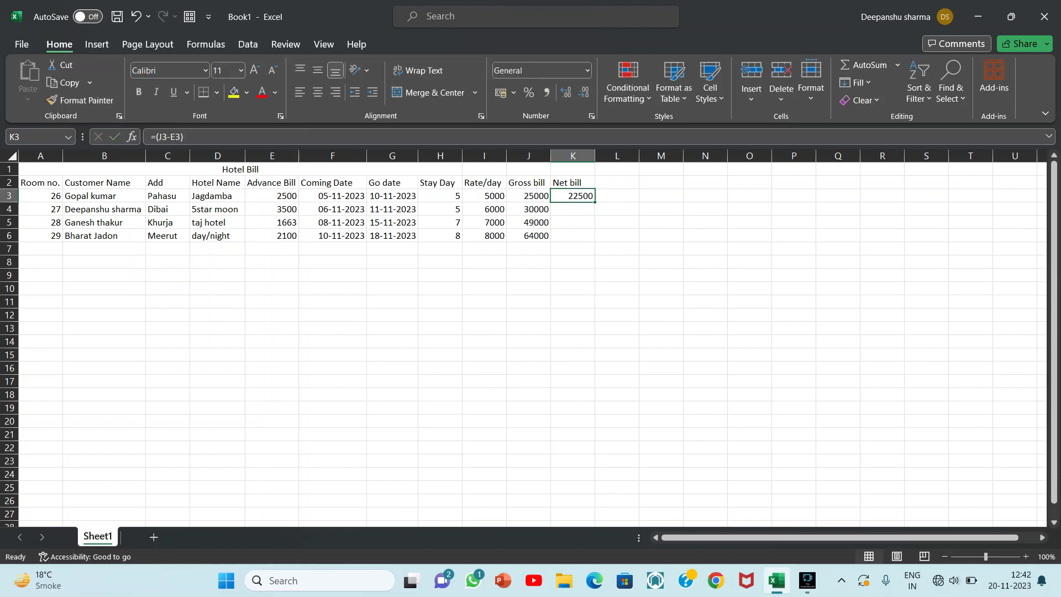
double_click(595, 203)
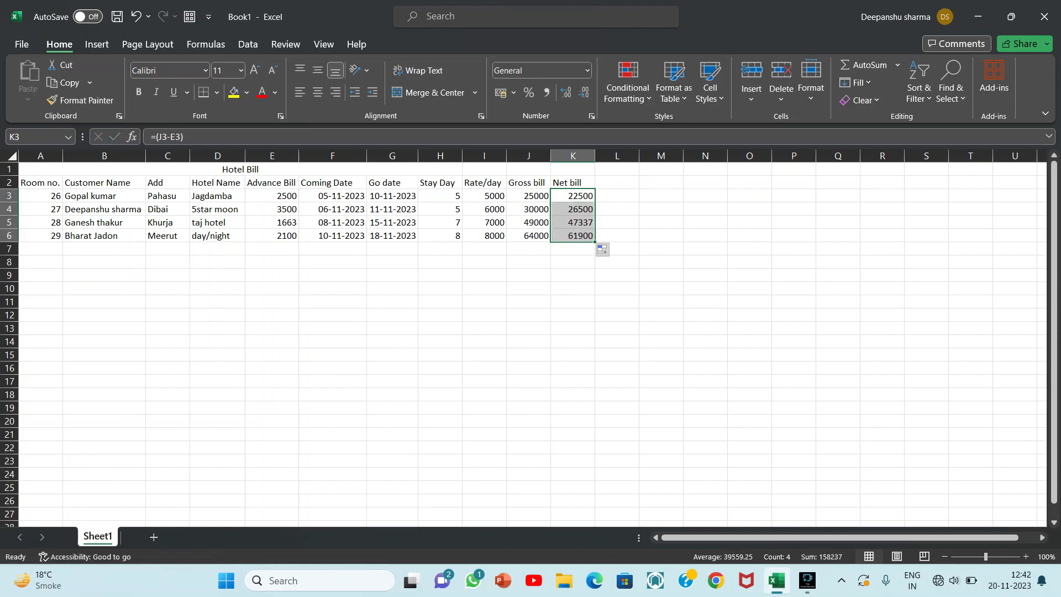
left_click(705, 223)
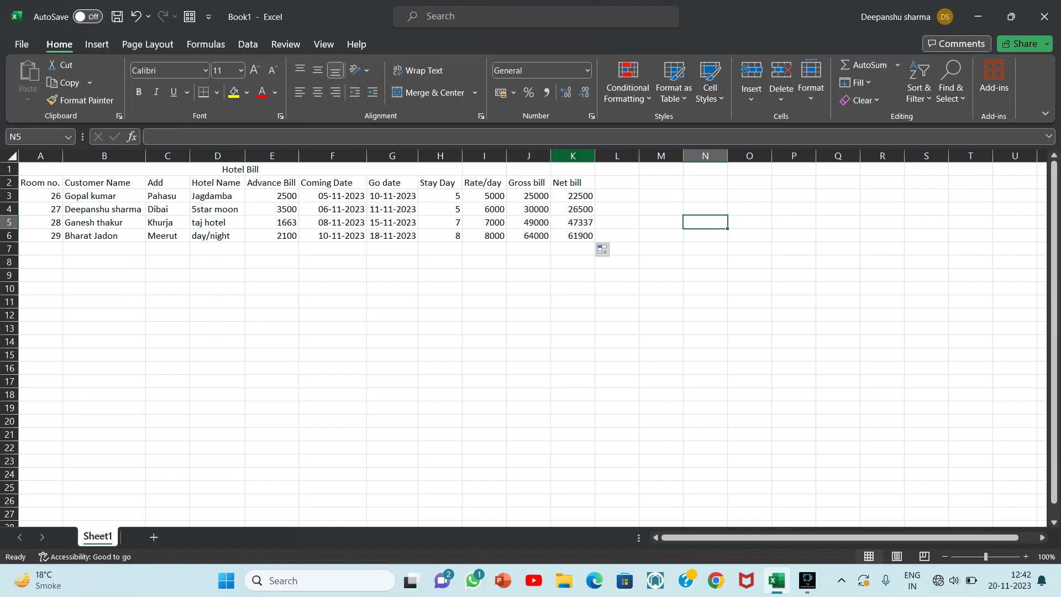
left_click(573, 157)
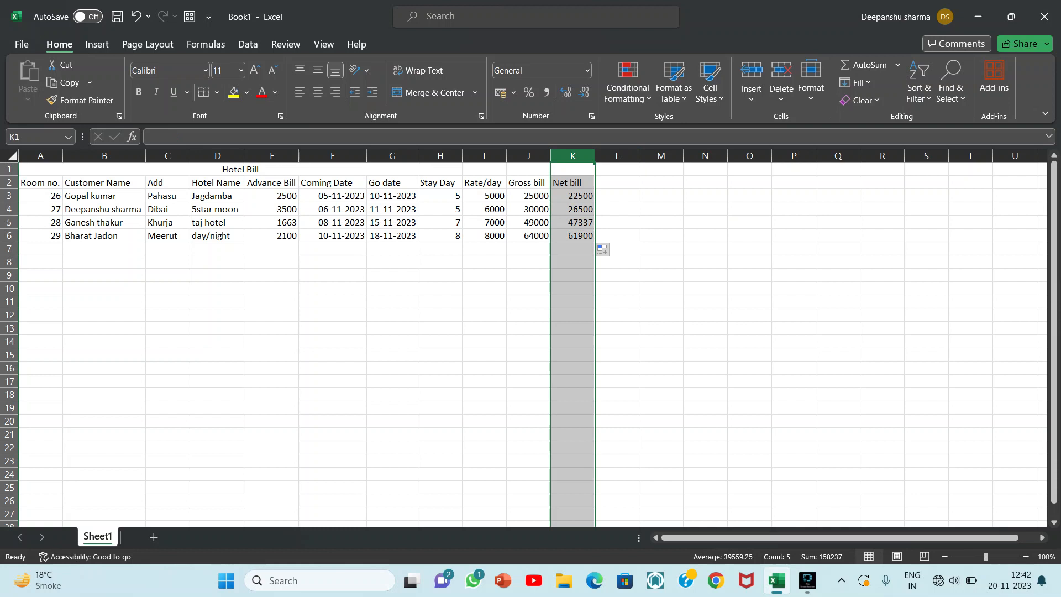
left_click(661, 222)
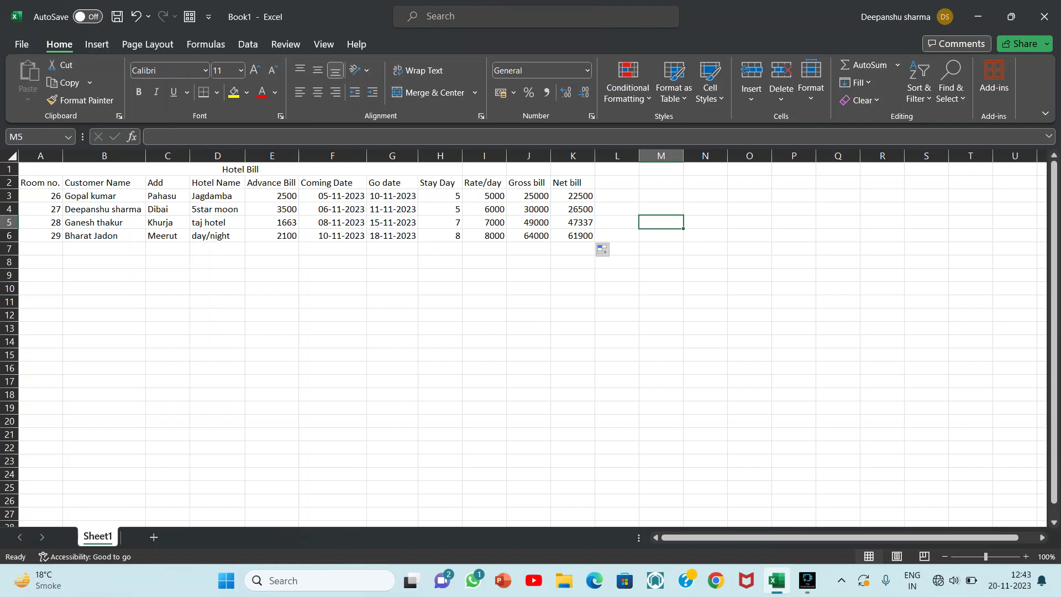
left_click(573, 262)
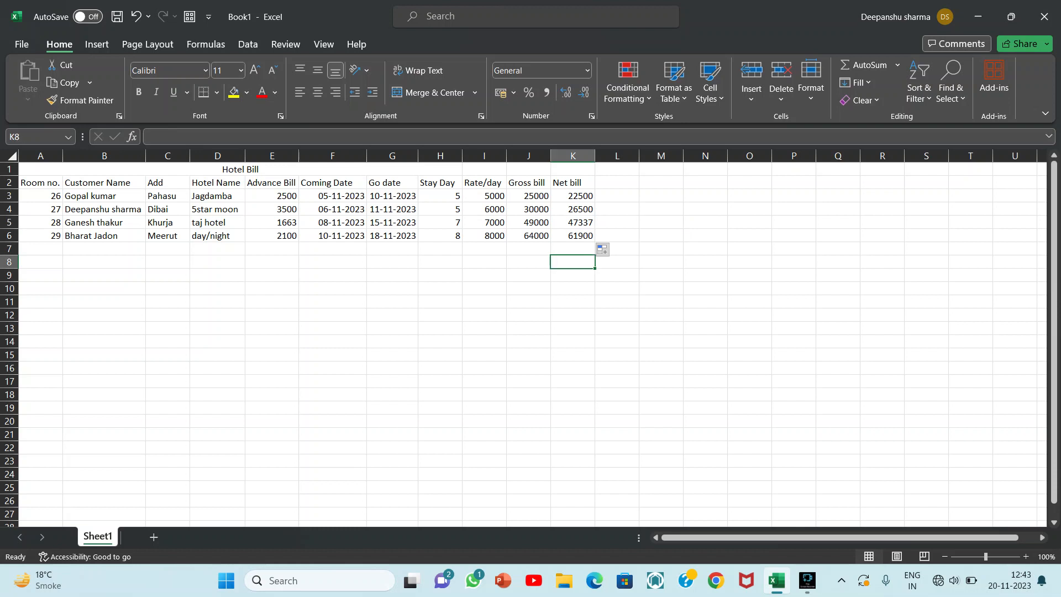